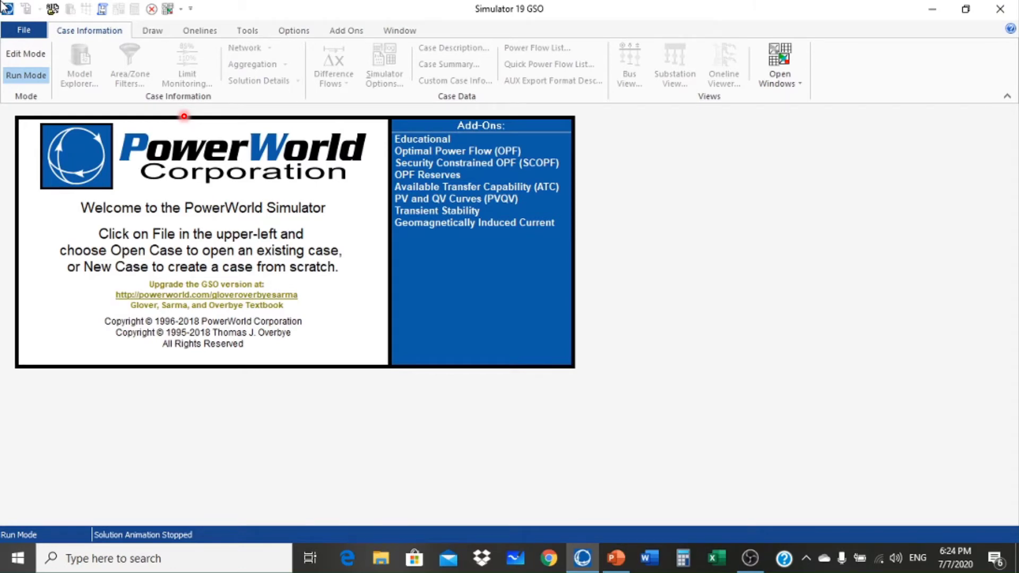
# Create a new case and maximize its blank oneline diagram window
pyautogui.click(20, 33)
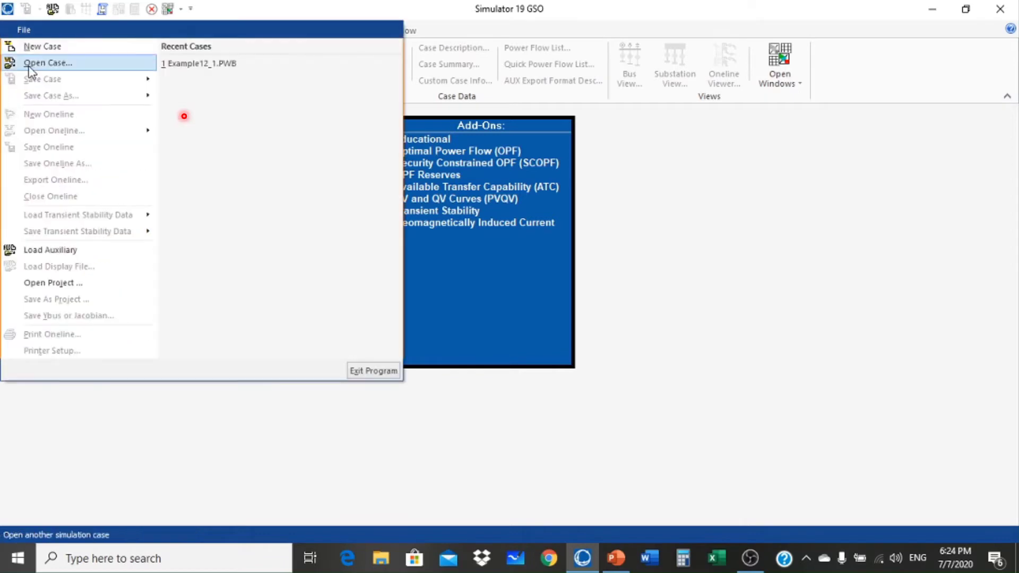
pyautogui.click(32, 47)
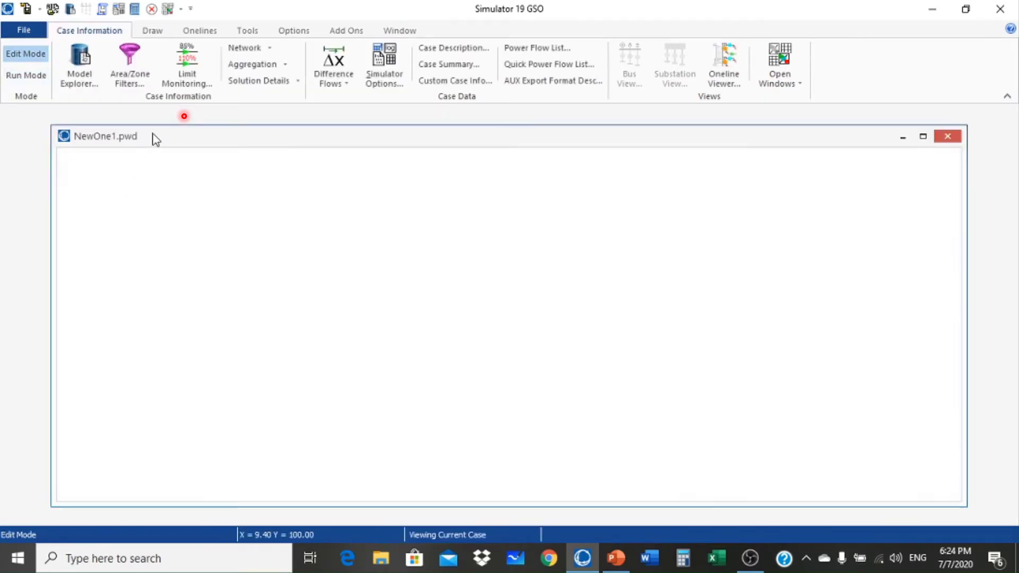
pyautogui.doubleClick(153, 137)
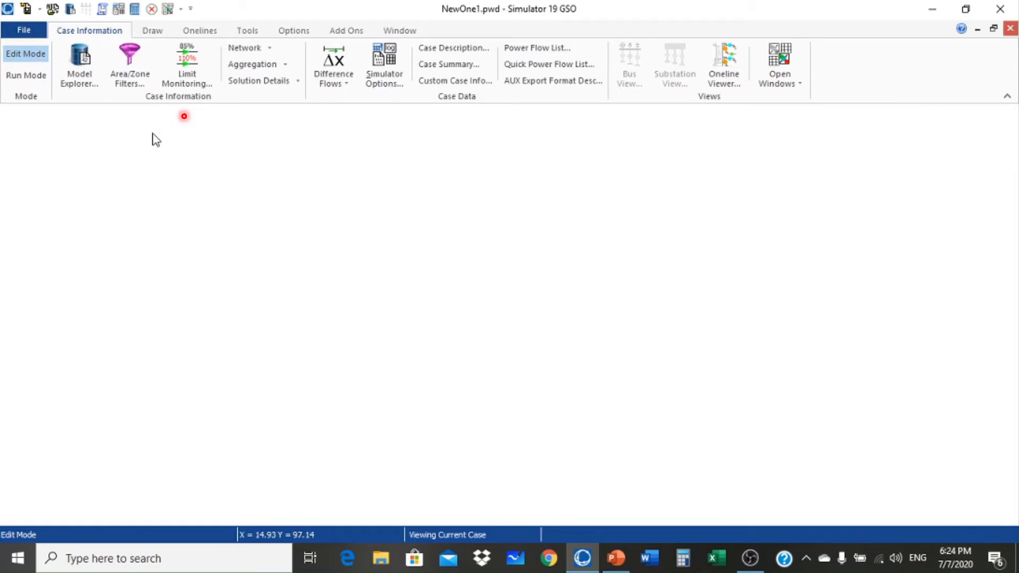
# Insert bus 1 in the left part of the oneline with a nominal voltage of 11 kV, and lengthen its bar
pyautogui.click(158, 32)
pyautogui.click(224, 69)
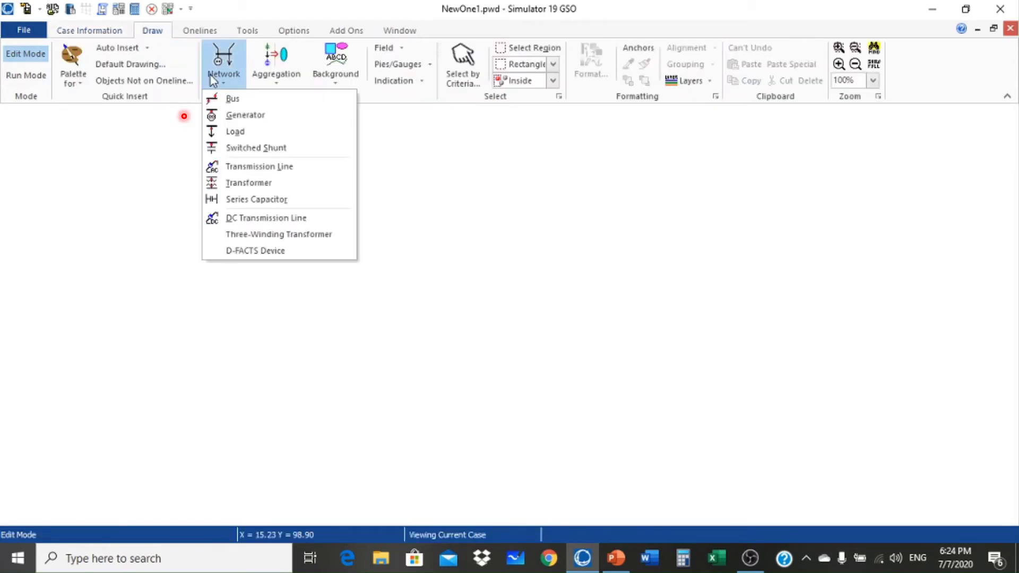
pyautogui.click(232, 99)
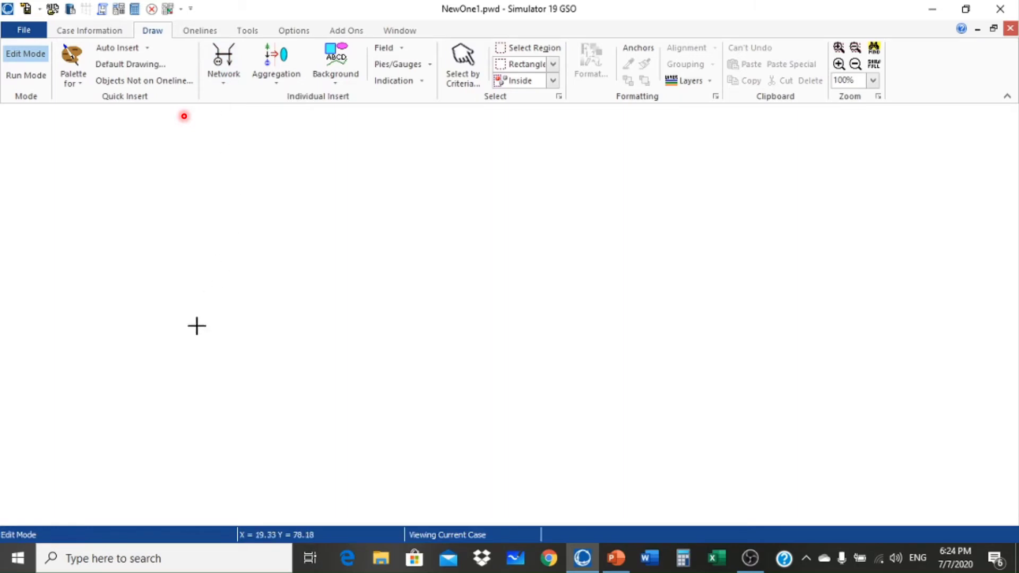
pyautogui.click(171, 295)
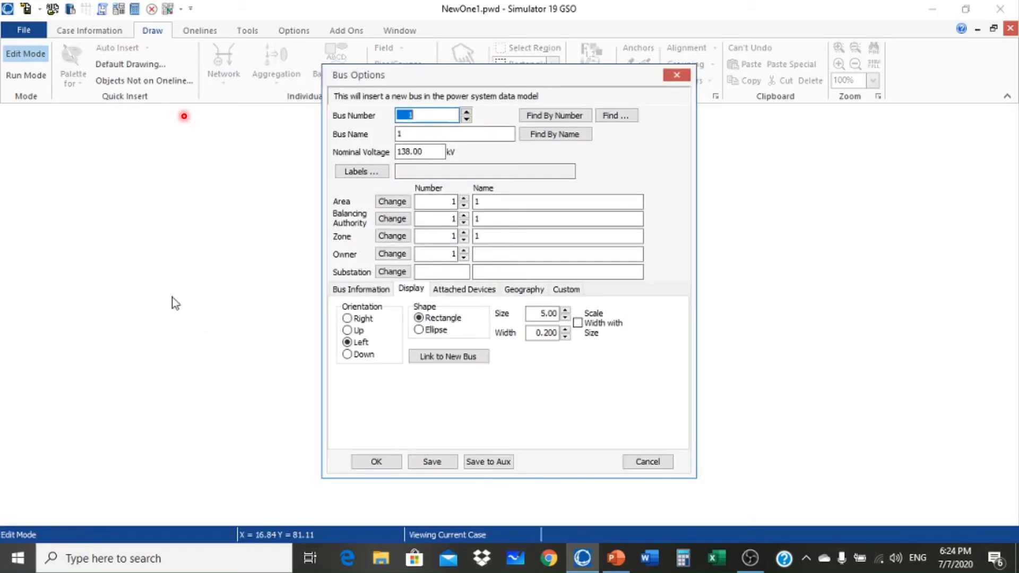
pyautogui.doubleClick(424, 152)
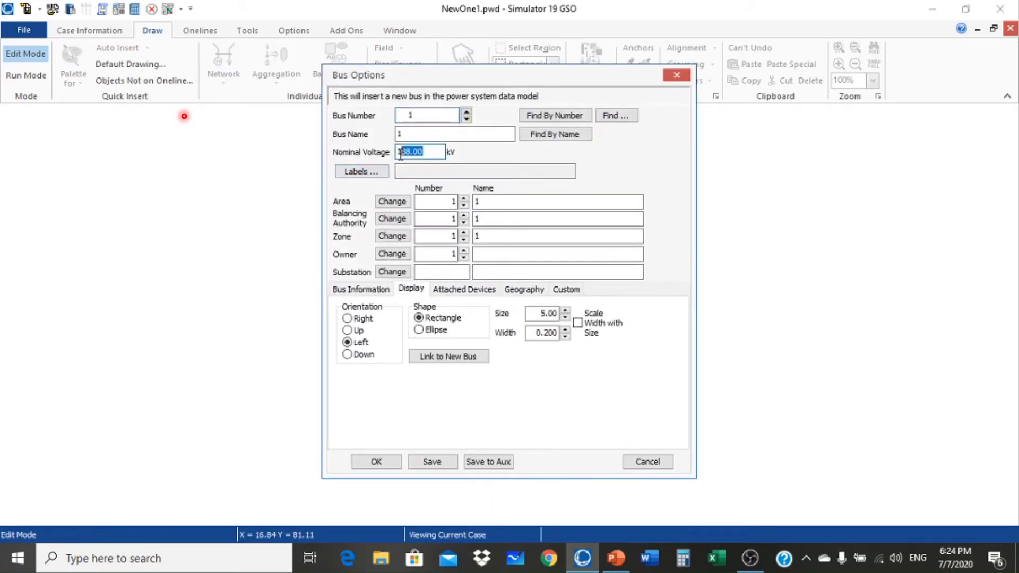
pyautogui.write('11')
pyautogui.click(376, 462)
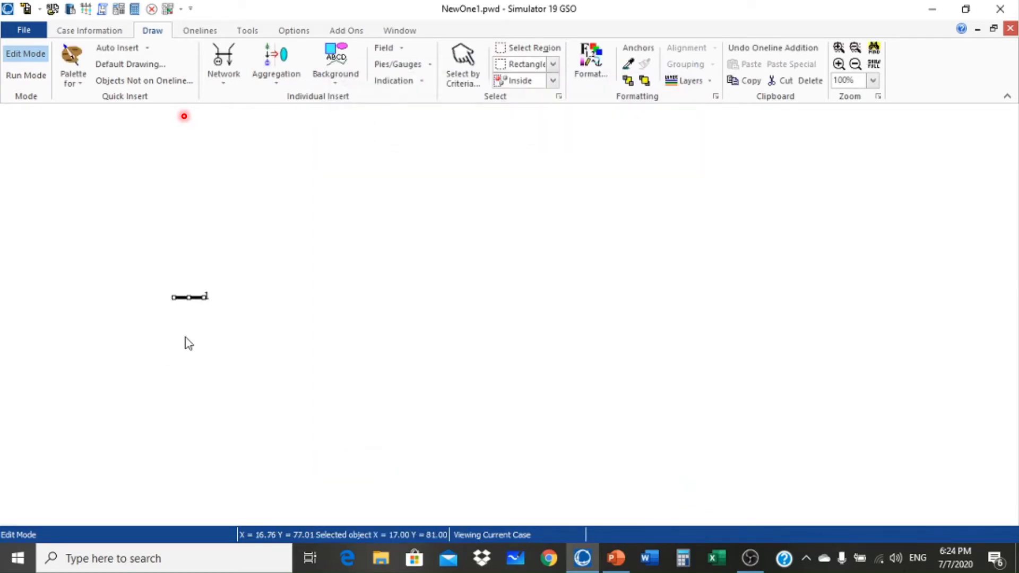
pyautogui.moveTo(171, 296); pyautogui.dragTo(152, 297)
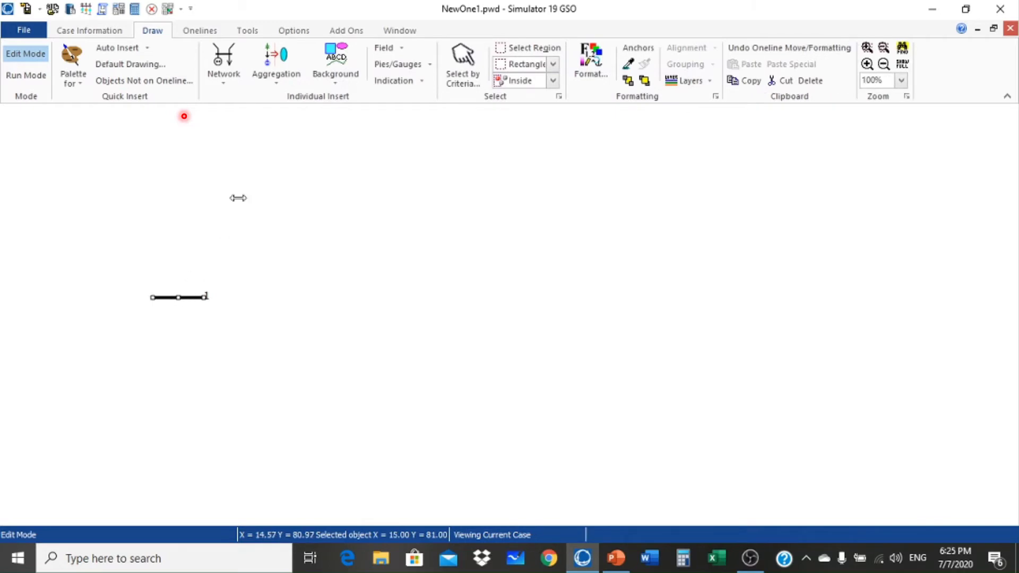
# Insert bus 2 to the right of bus 1 with the default settings and lengthen its bar toward bus 1
pyautogui.click(223, 81)
pyautogui.click(229, 98)
pyautogui.click(384, 296)
pyautogui.click(387, 461)
pyautogui.moveTo(375, 288); pyautogui.dragTo(336, 287)
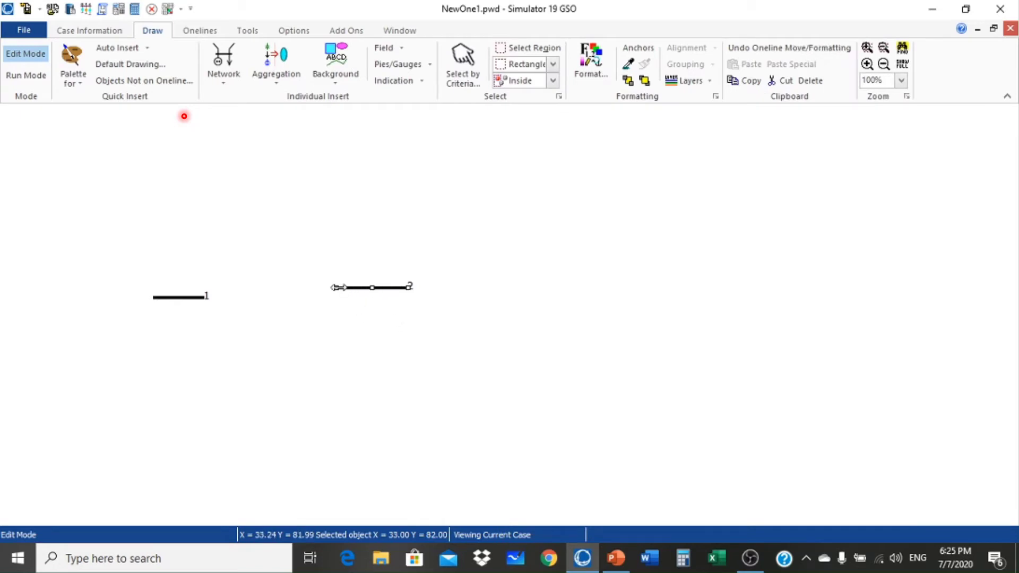
# Insert bus 3 to the right of bus 2, accepting the default bus options
pyautogui.click(234, 83)
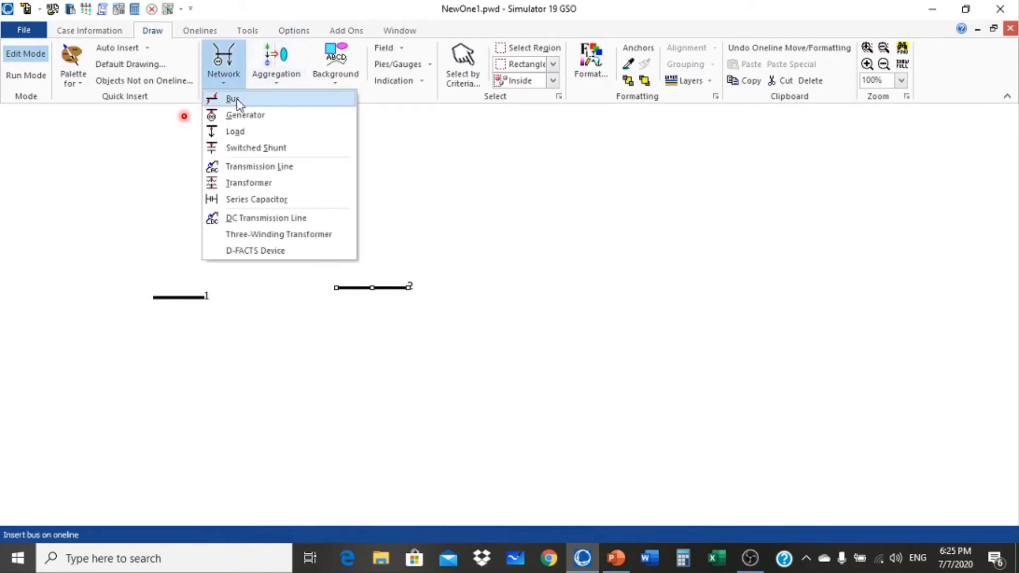
pyautogui.click(232, 99)
pyautogui.click(606, 281)
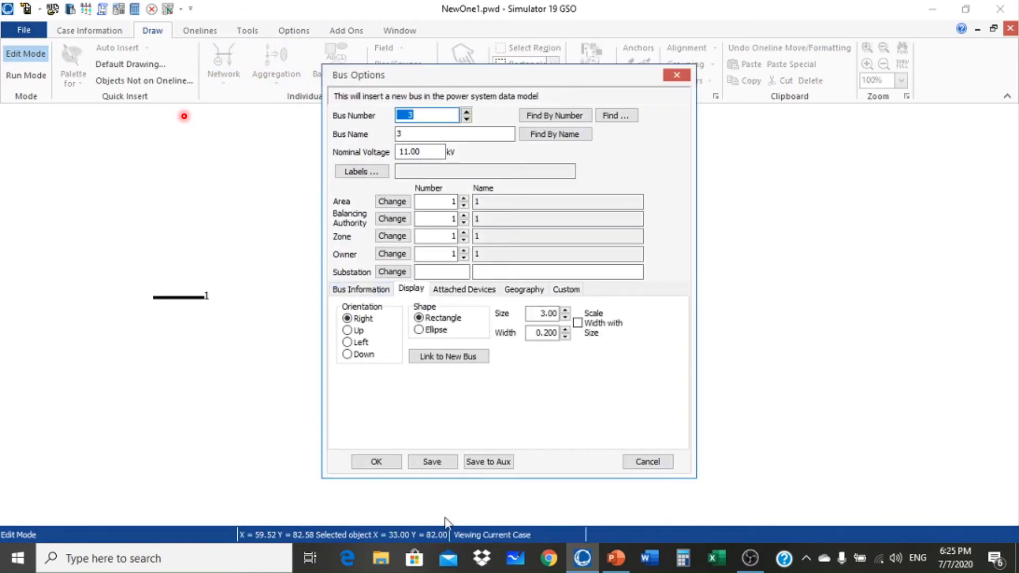
pyautogui.click(381, 462)
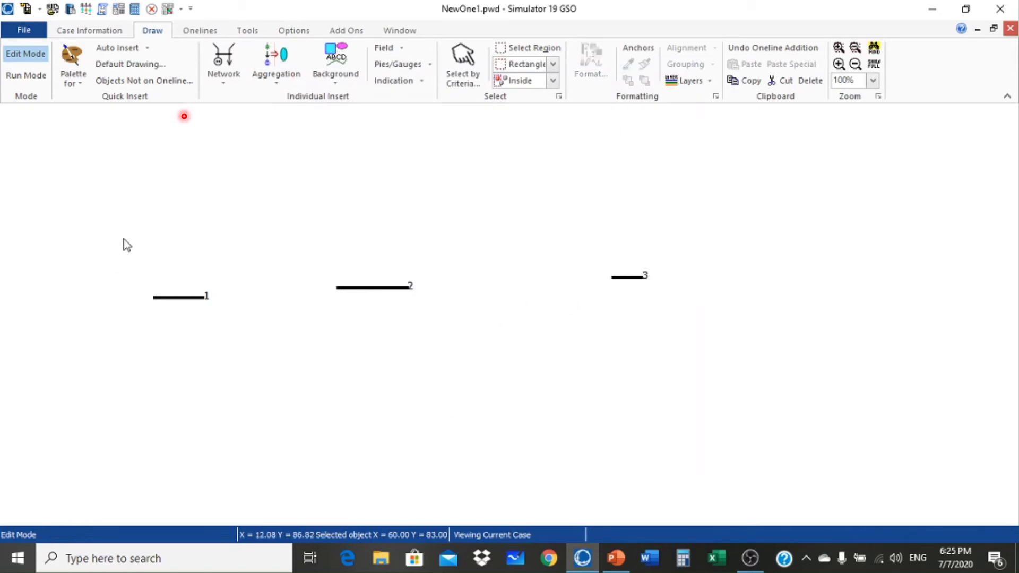
# Add a generator to bus 1 with MW setpoint 0, minimum output 50 MW and maximum output 150 MW
pyautogui.click(222, 79)
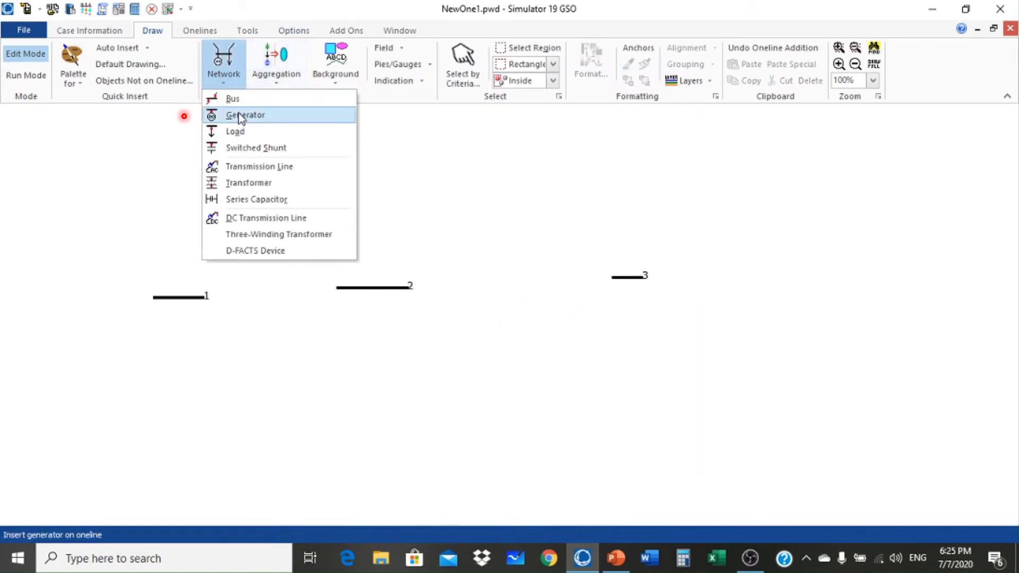
pyautogui.click(218, 115)
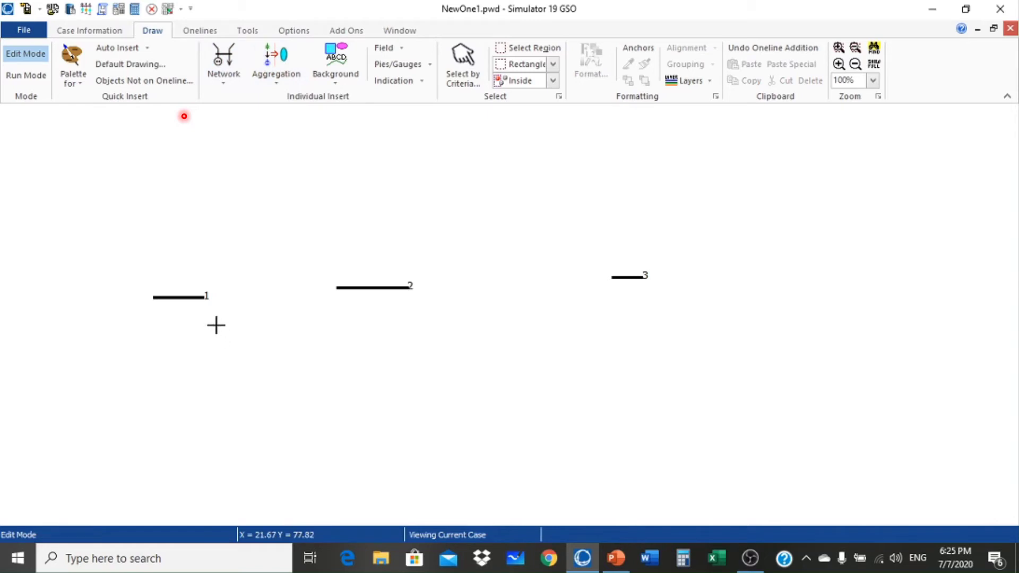
pyautogui.click(180, 301)
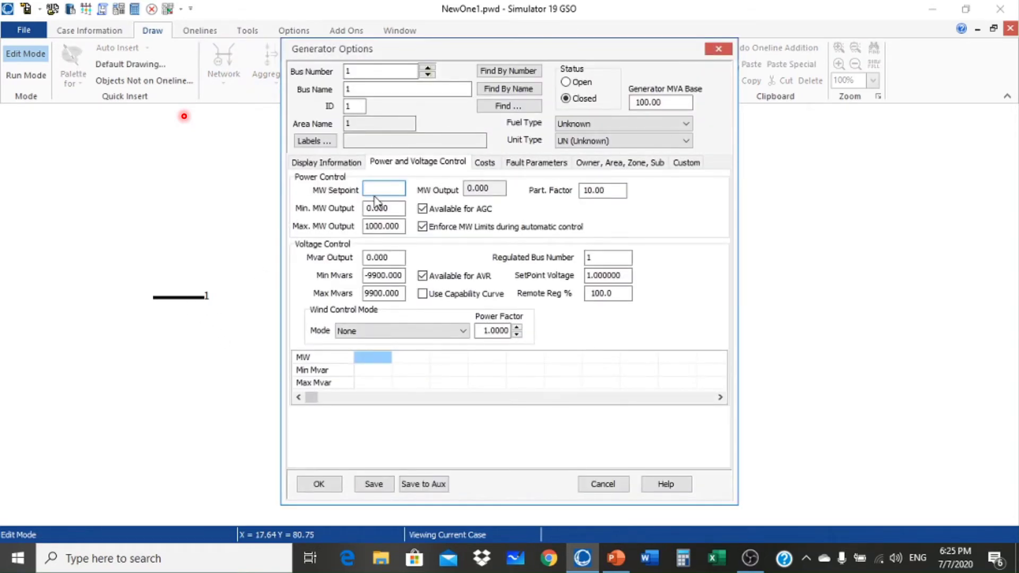
pyautogui.write('0')
pyautogui.click(397, 212)
pyautogui.doubleClick(396, 211)
pyautogui.write('5')
pyautogui.click(386, 226)
pyautogui.doubleClick(402, 227)
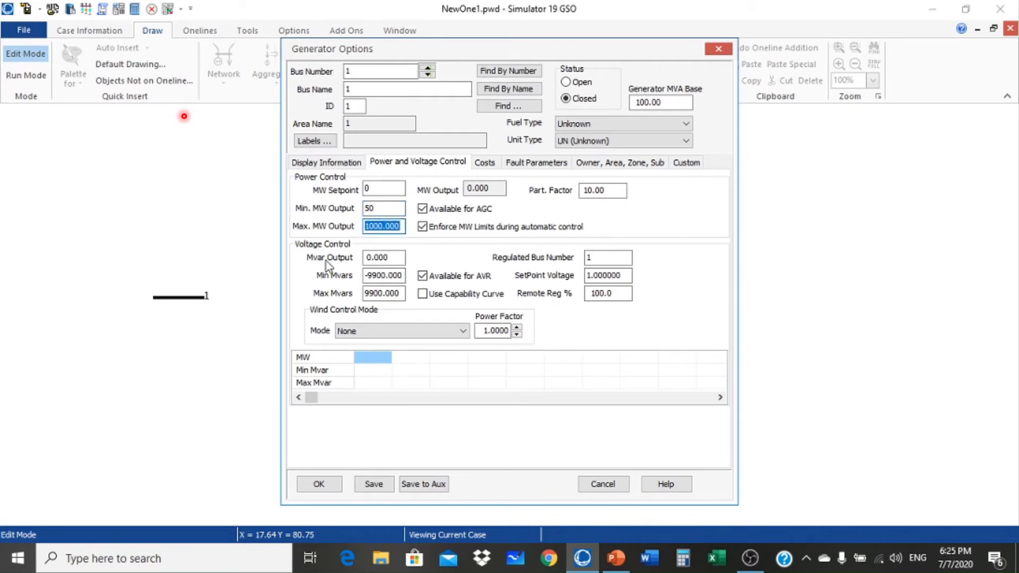
pyautogui.write('150')
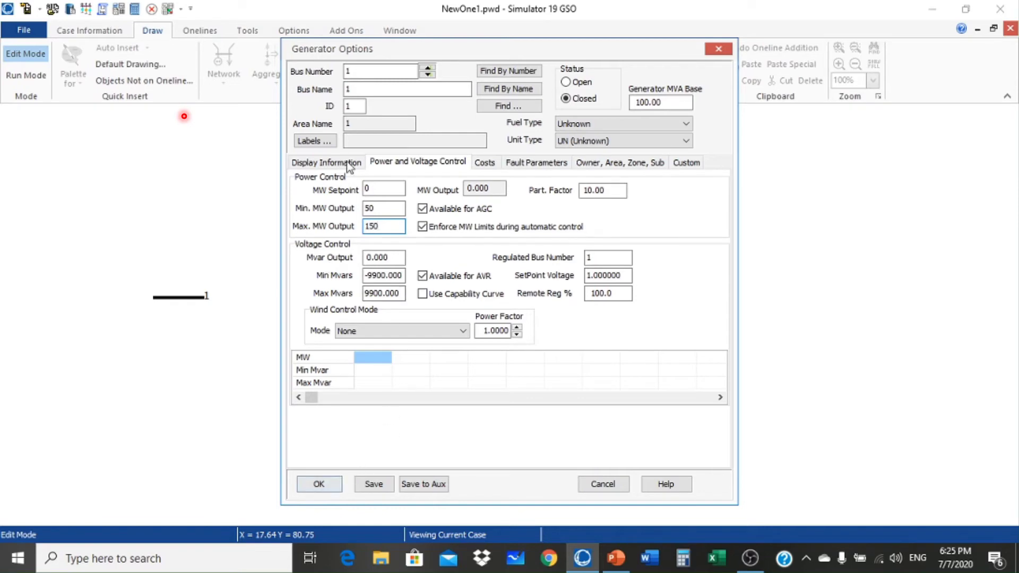
# Give the bus 1 generator a cubic cost model with fuel cost dependent value 50, B 2.15 and C 0.005, and accept its options
pyautogui.click(480, 167)
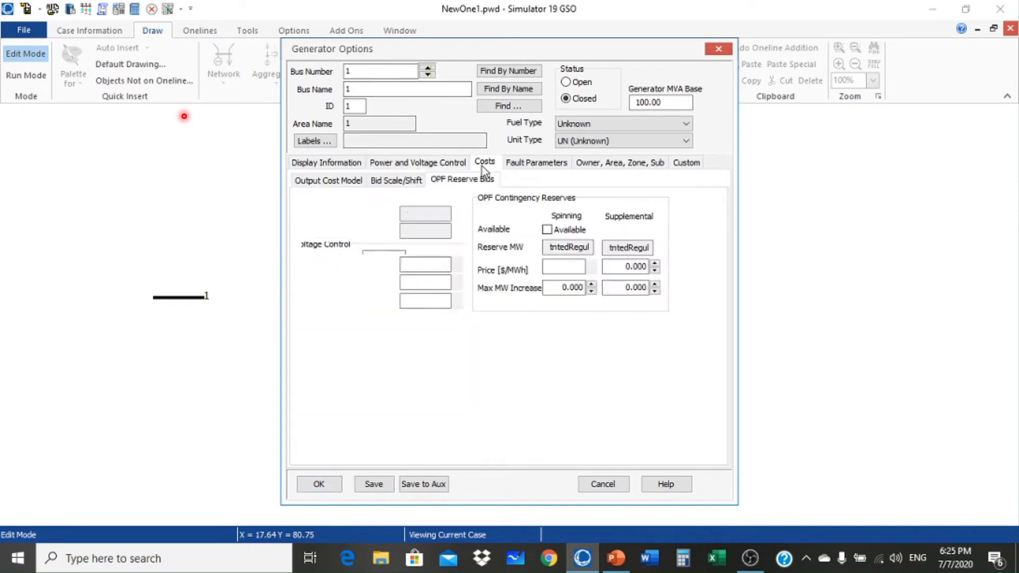
pyautogui.click(323, 183)
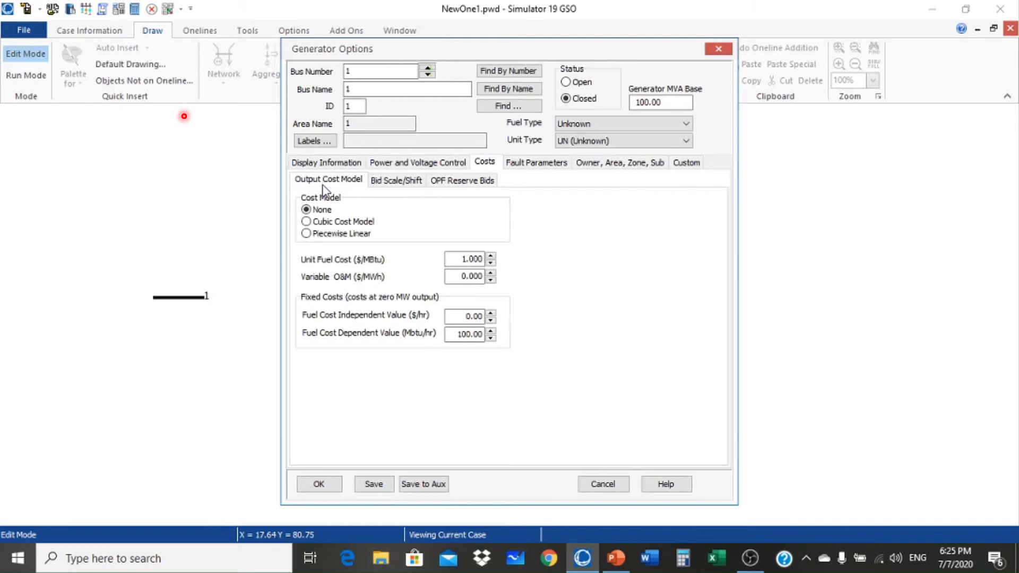
pyautogui.click(335, 222)
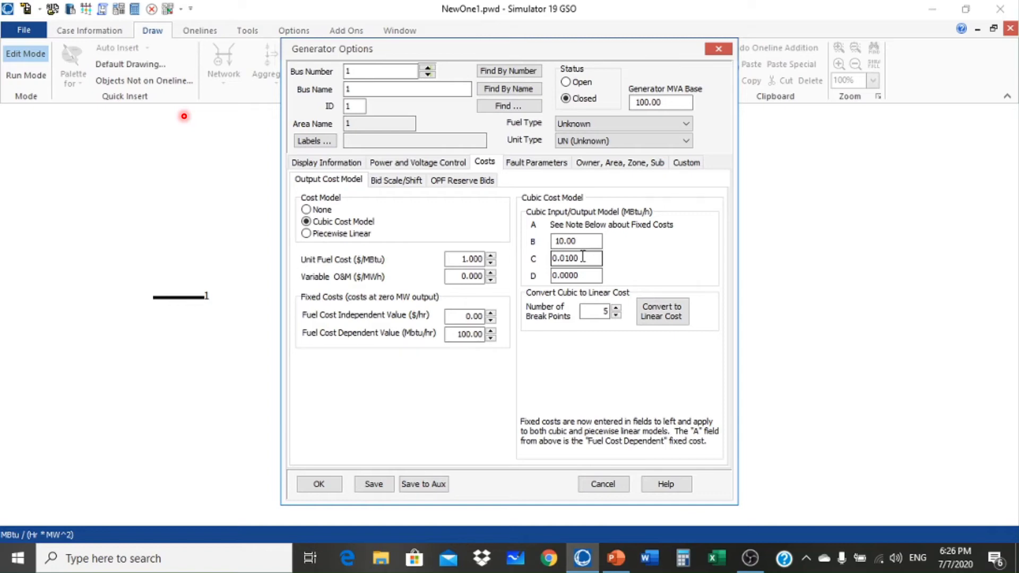
pyautogui.doubleClick(478, 334)
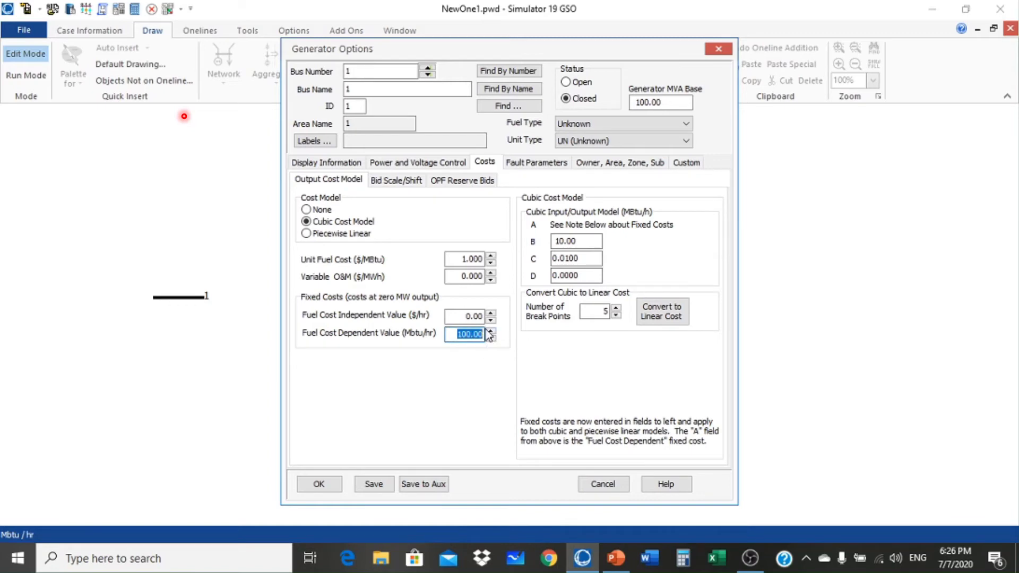
pyautogui.write('50')
pyautogui.click(574, 241)
pyautogui.doubleClick(573, 241)
pyautogui.write('2.15')
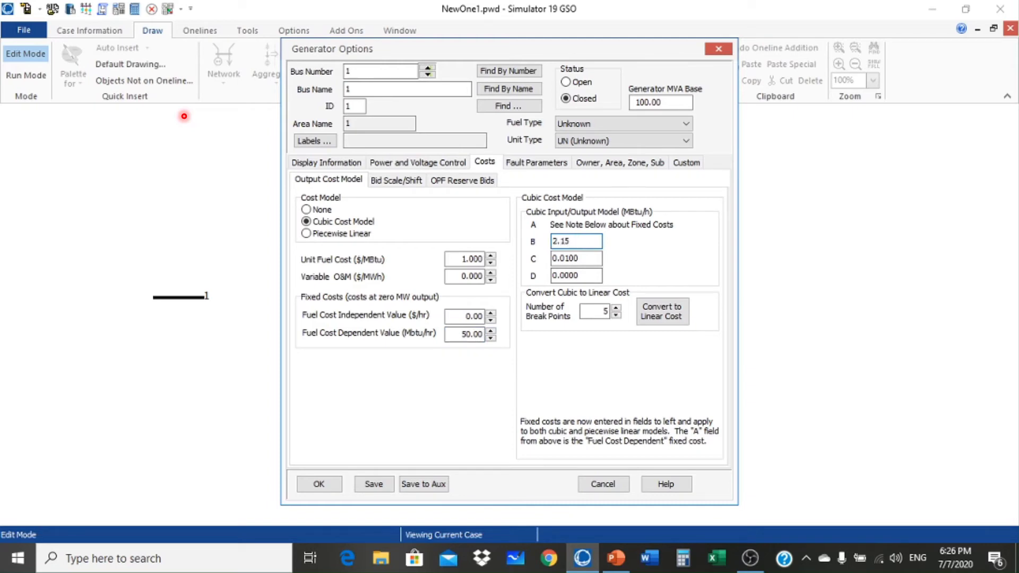
pyautogui.doubleClick(589, 260)
pyautogui.write('0.005')
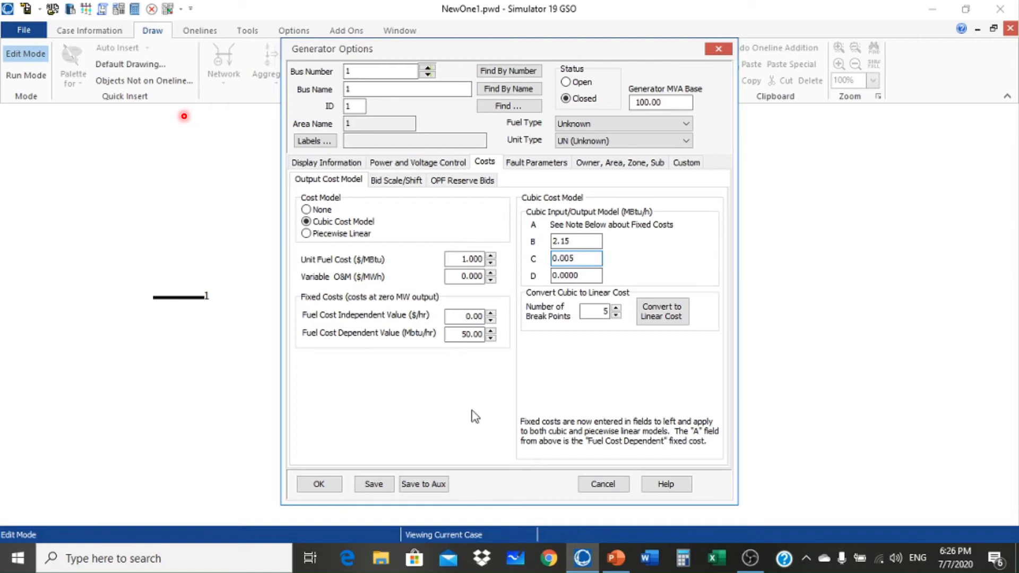
pyautogui.click(328, 488)
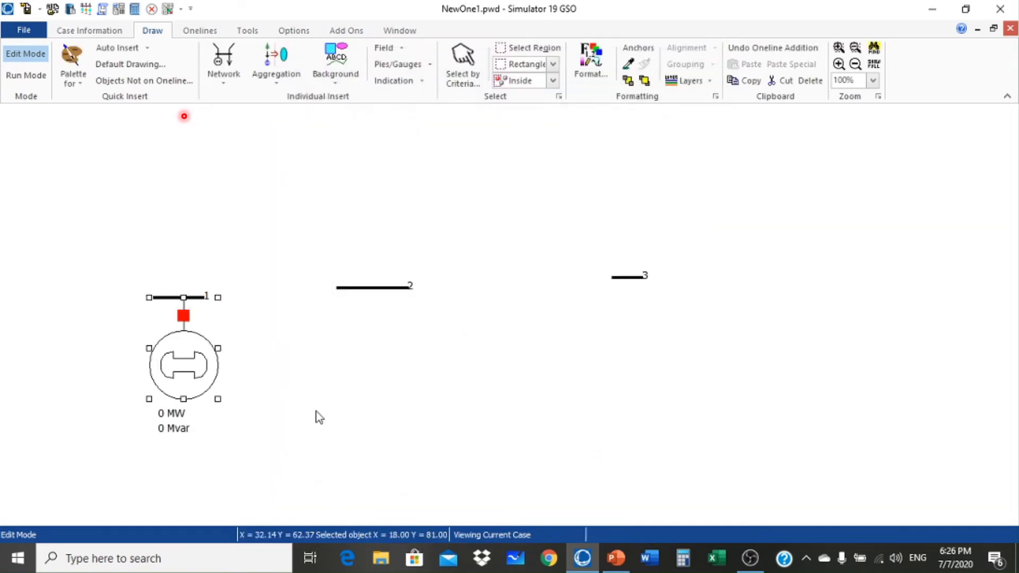
# Add a generator to bus 2 with MW setpoint 0, minimum output 50 MW and maximum output 125 MW
pyautogui.click(227, 78)
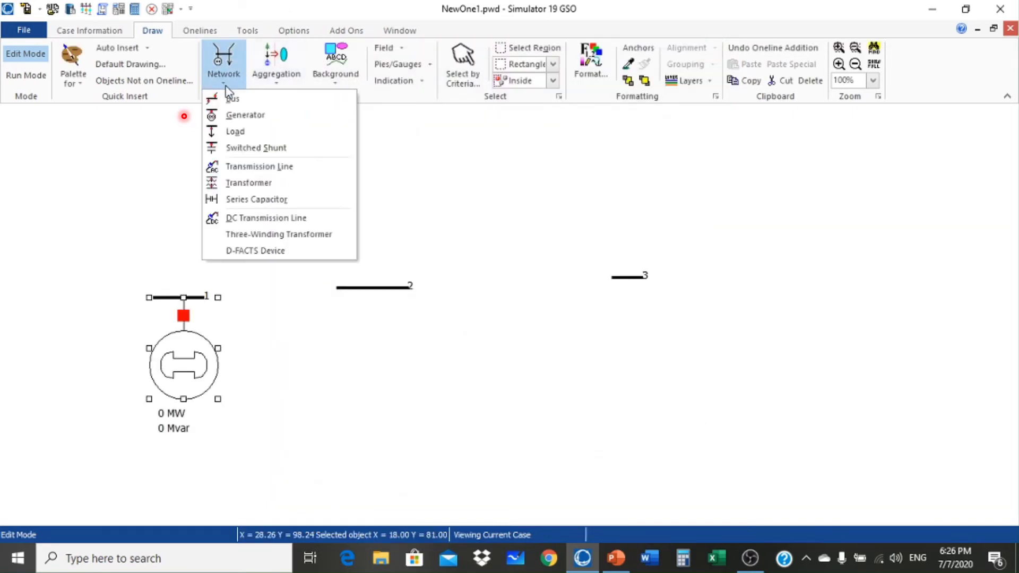
pyautogui.click(247, 116)
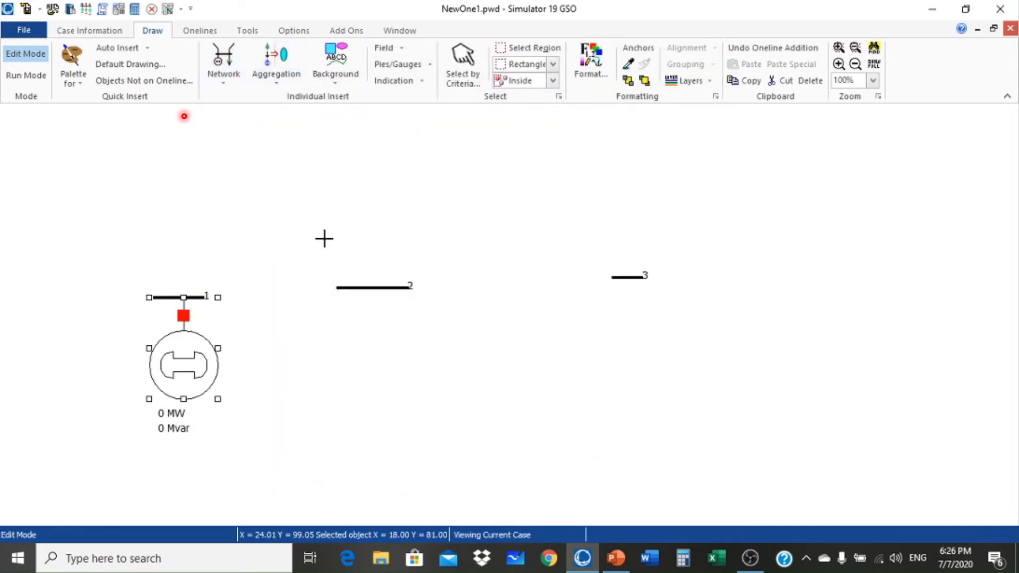
pyautogui.click(404, 290)
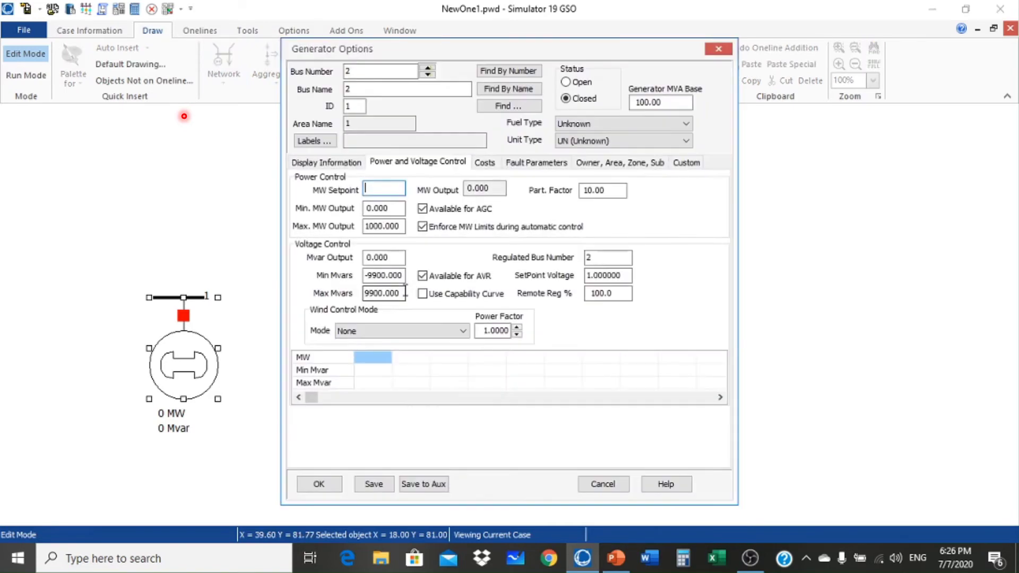
pyautogui.write('0')
pyautogui.click(395, 211)
pyautogui.doubleClick(395, 211)
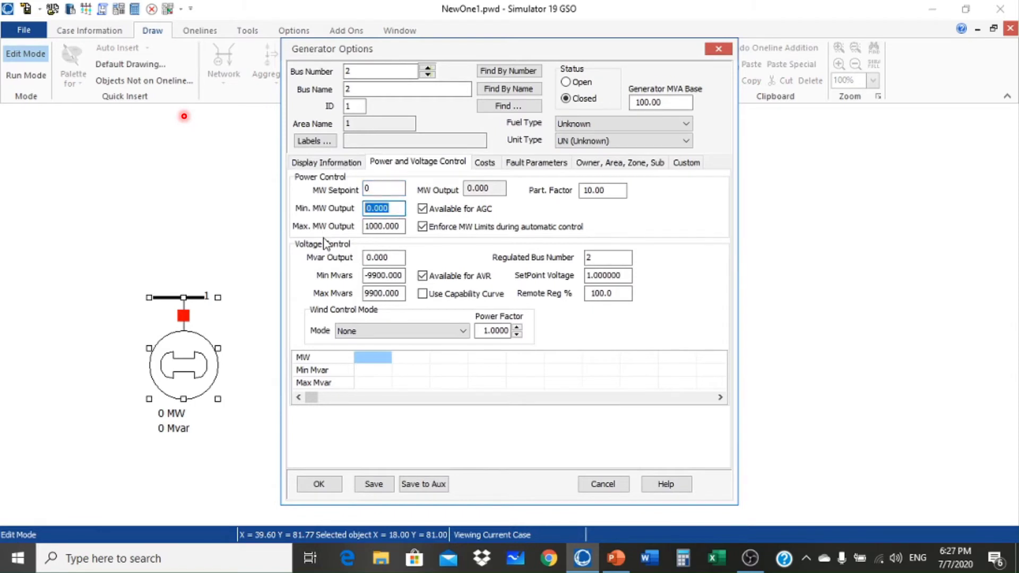
pyautogui.write('50')
pyautogui.doubleClick(402, 230)
pyautogui.write('125')
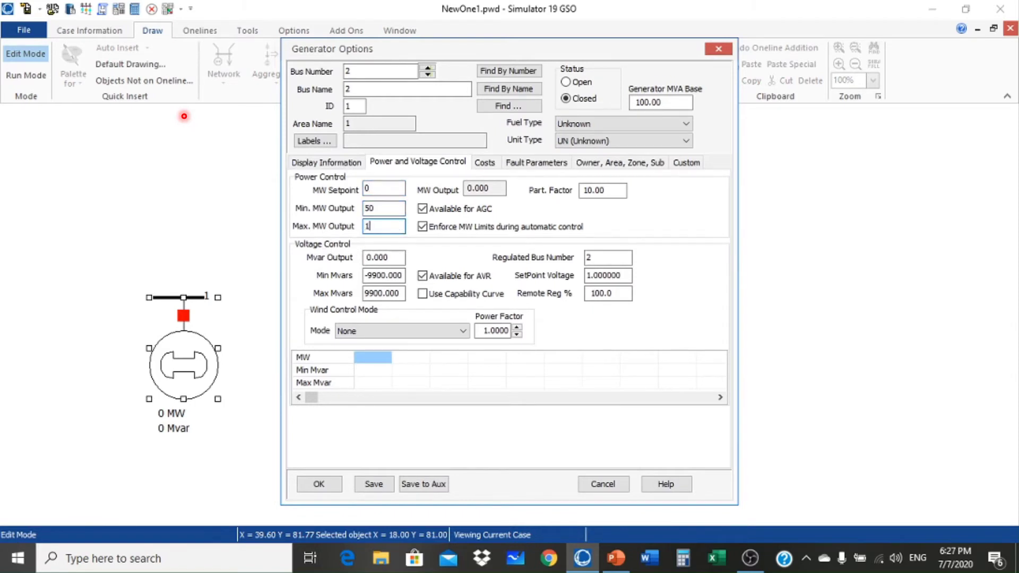
# Give the bus 2 generator a cubic cost model with fuel cost dependent value 50 and B 2.7, and accept its options
pyautogui.click(484, 162)
pyautogui.click(327, 180)
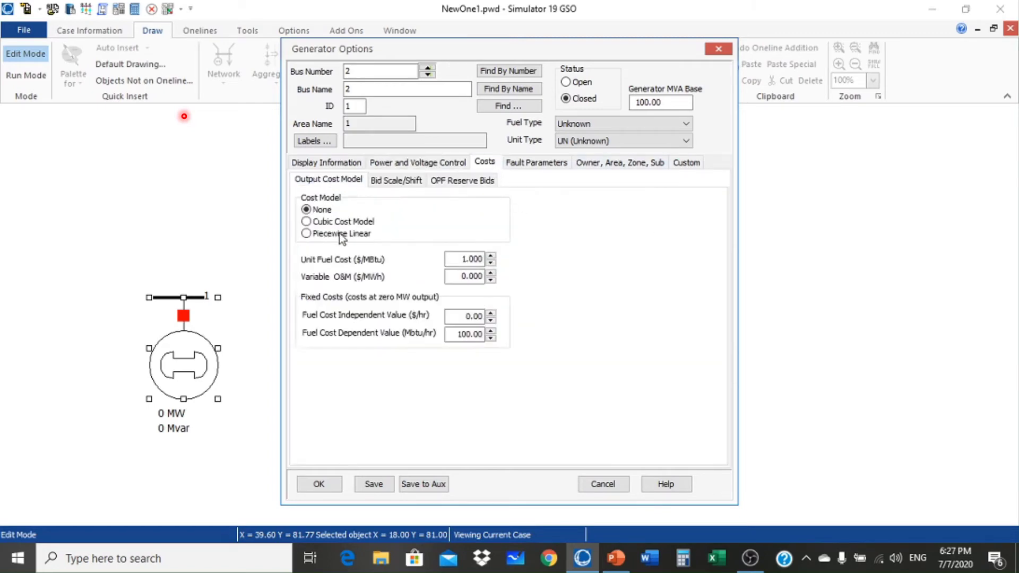
pyautogui.doubleClick(469, 334)
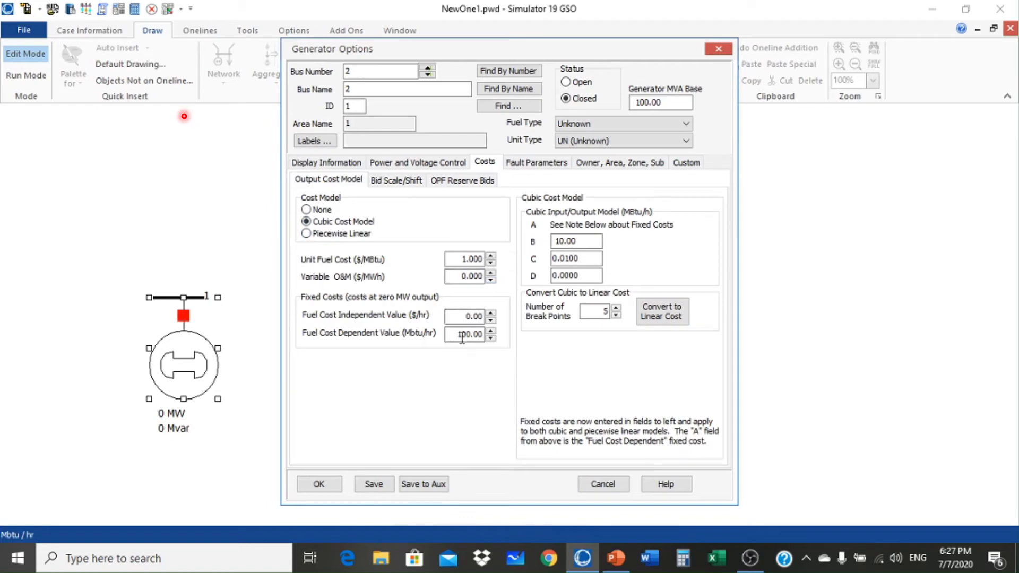
pyautogui.write('50')
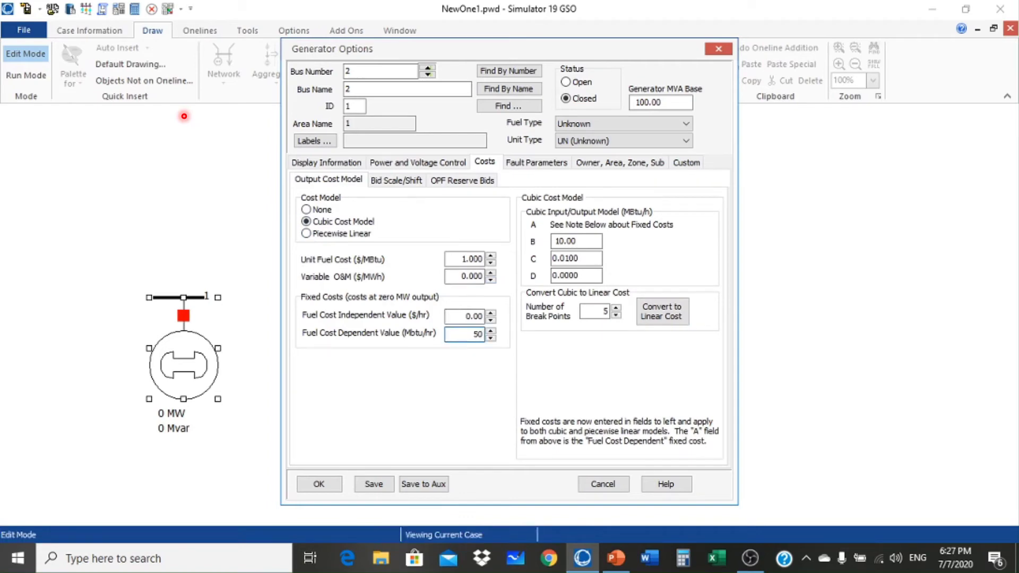
pyautogui.doubleClick(558, 242)
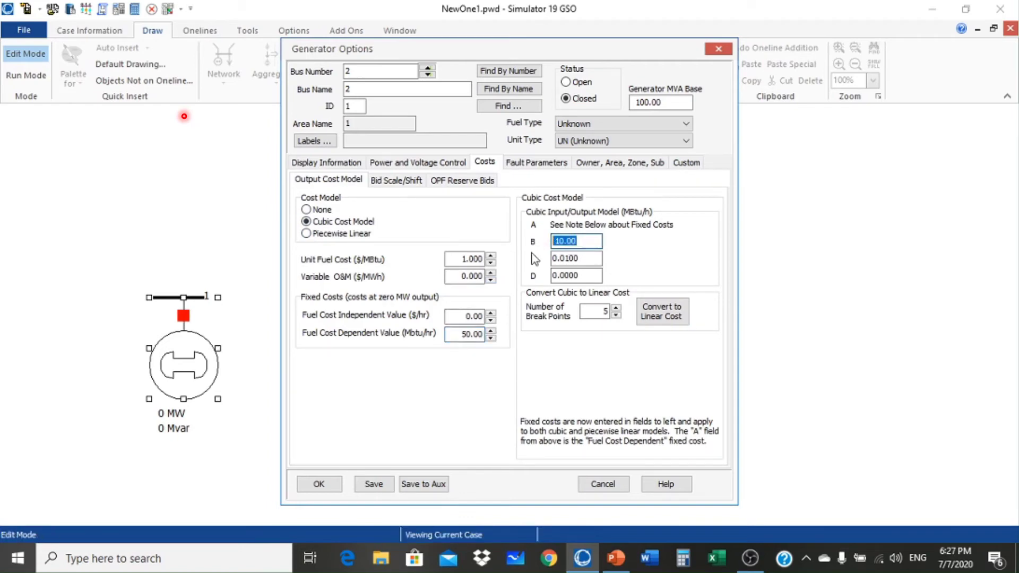
pyautogui.write('2.7')
pyautogui.click(318, 484)
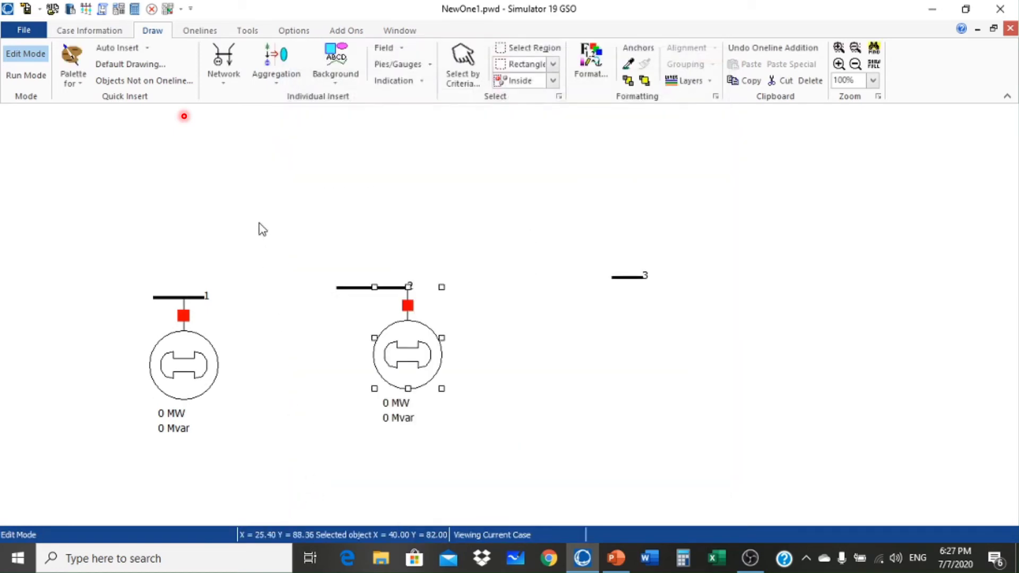
# Add a generator to bus 3 with MW setpoint 0 and minimum output 50 MW, and enter its maximum MW output
pyautogui.click(224, 85)
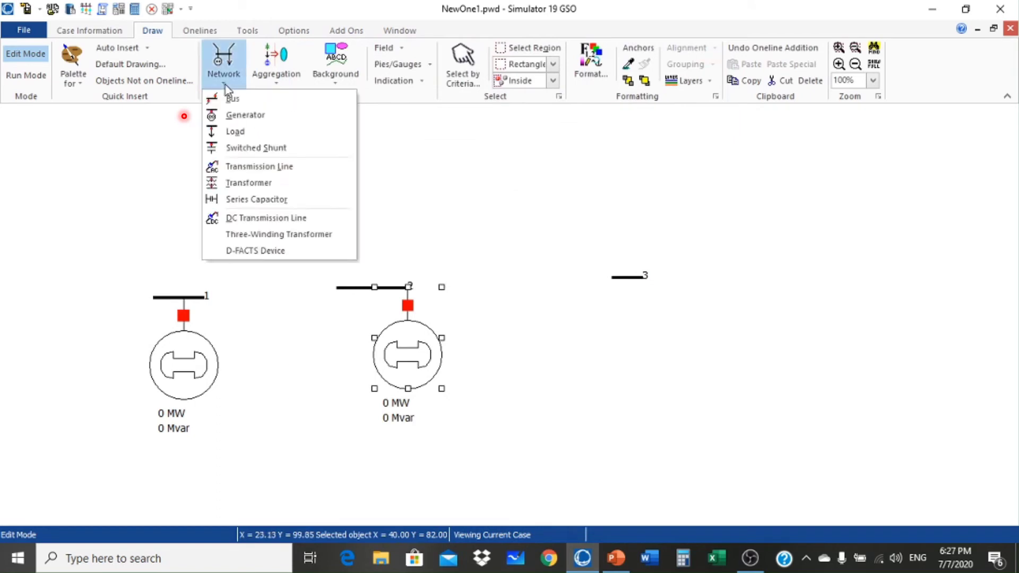
pyautogui.click(243, 116)
pyautogui.click(589, 318)
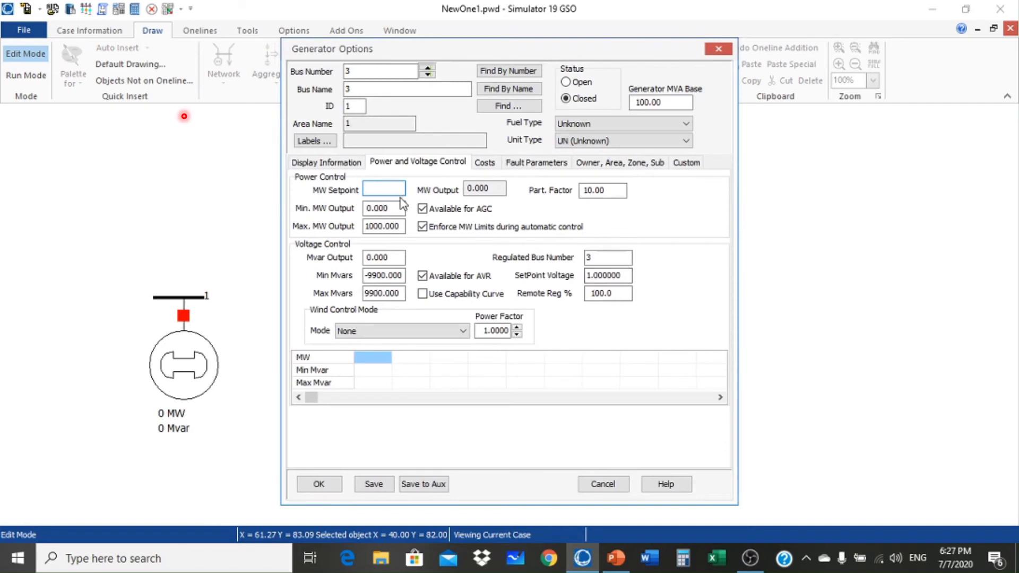
pyautogui.write('0')
pyautogui.doubleClick(389, 209)
pyautogui.write('50')
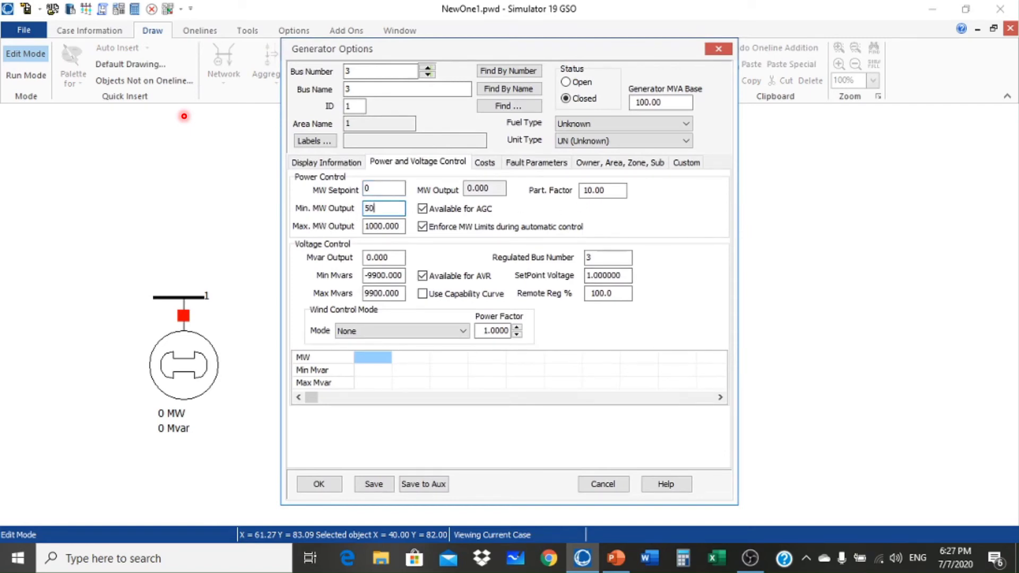
pyautogui.doubleClick(392, 227)
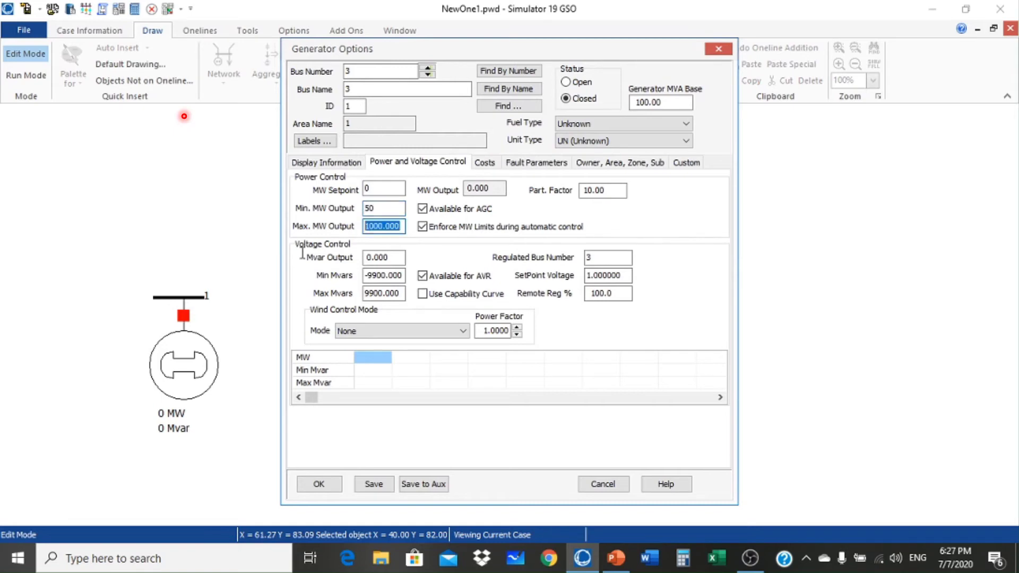
pyautogui.write('1')
# Give the bus 3 generator a cubic cost model with fuel cost dependent value 90, B 1.6 and a C coefficient, and accept its options
pyautogui.click(483, 163)
pyautogui.click(353, 181)
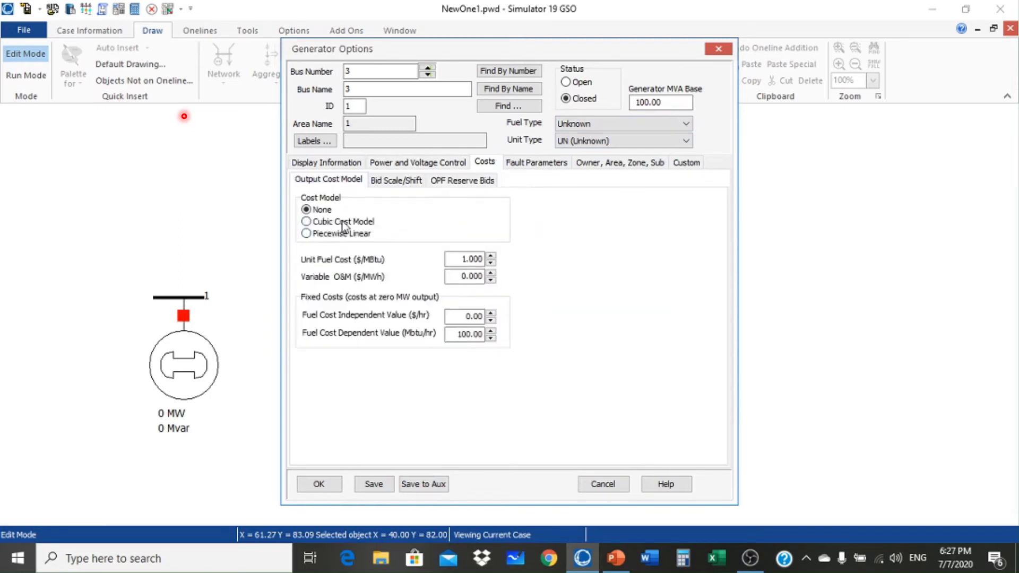
pyautogui.click(344, 222)
pyautogui.doubleClick(466, 334)
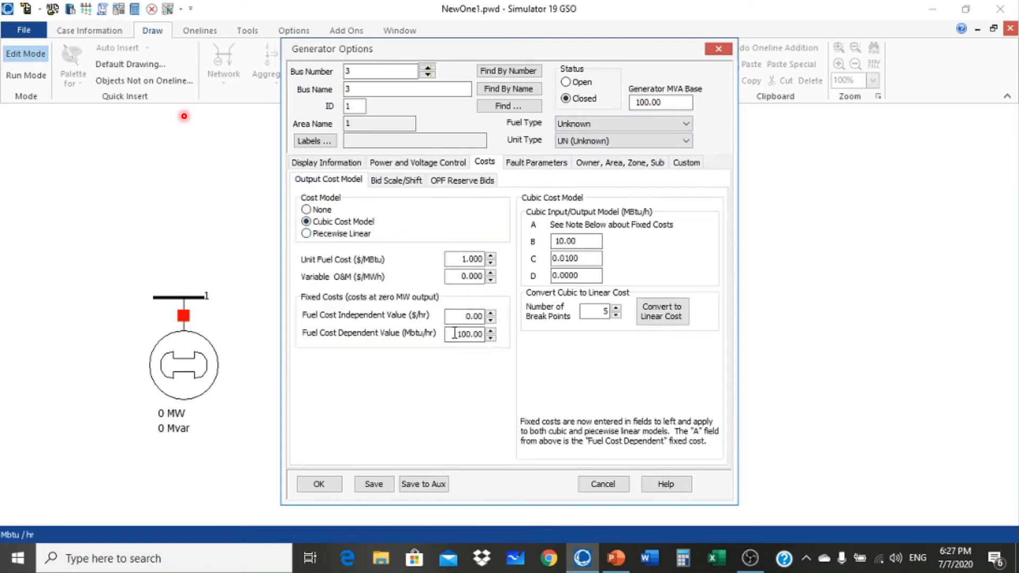
pyautogui.write('90')
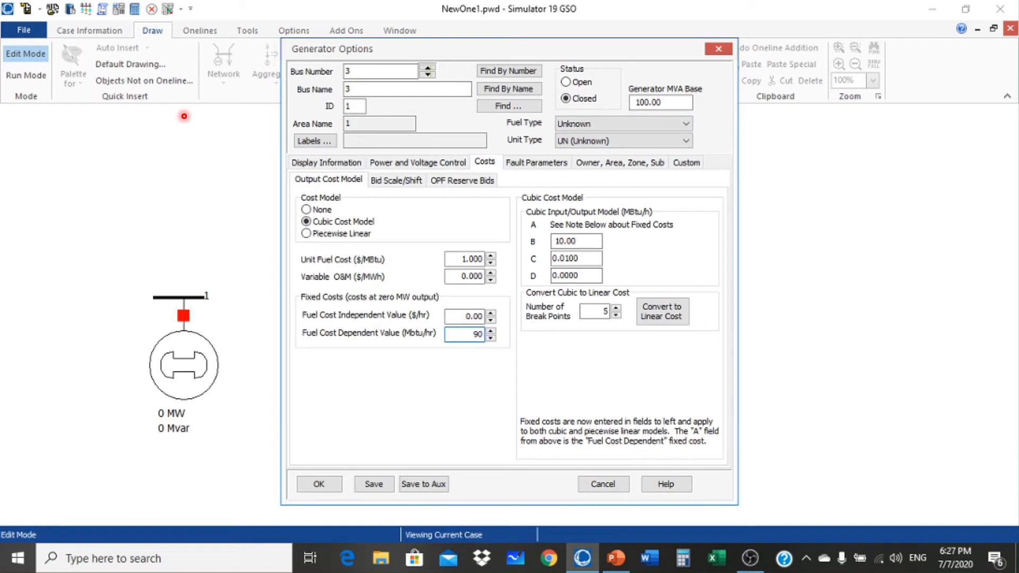
pyautogui.doubleClick(565, 242)
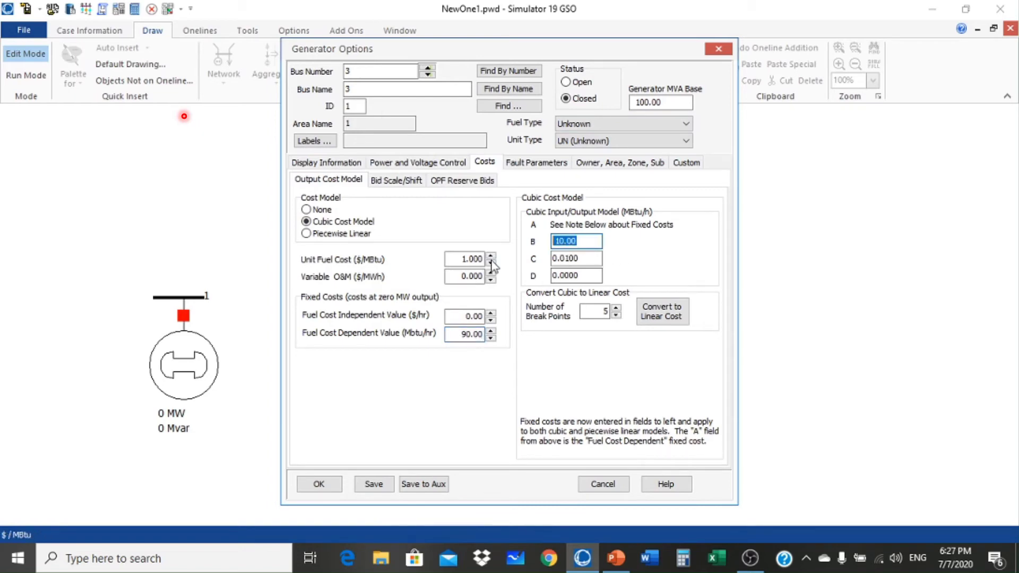
pyautogui.write('1.6')
pyautogui.press('Tab')
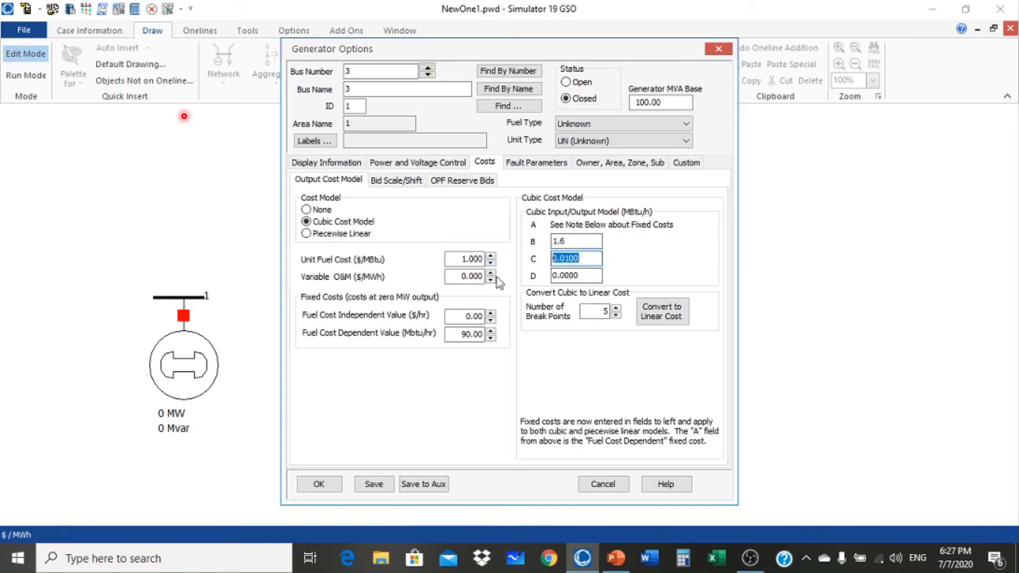
pyautogui.write('0.0')
pyautogui.click(302, 487)
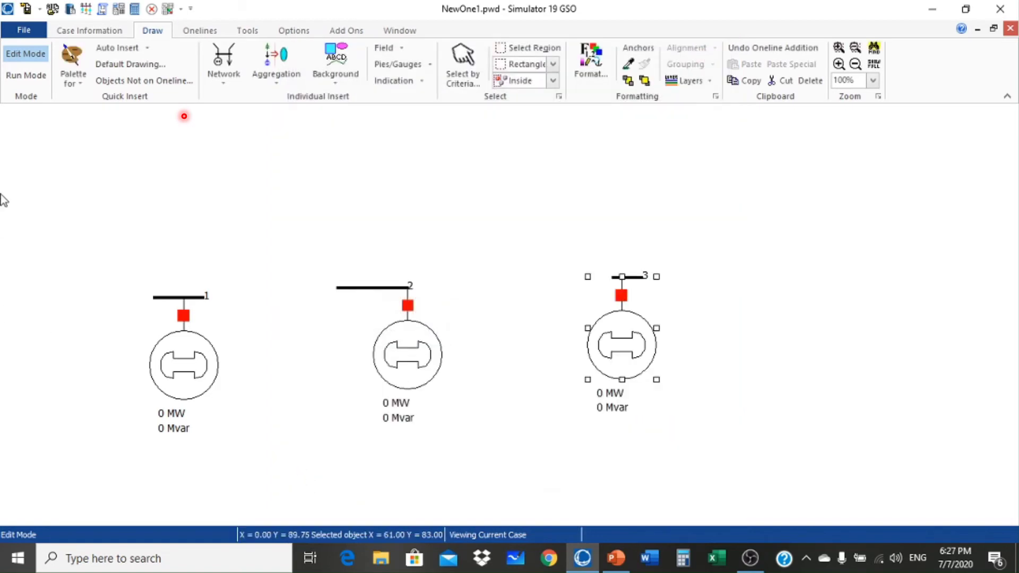
# Add a load to bus 2 with a constant power of 150 MW
pyautogui.click(218, 85)
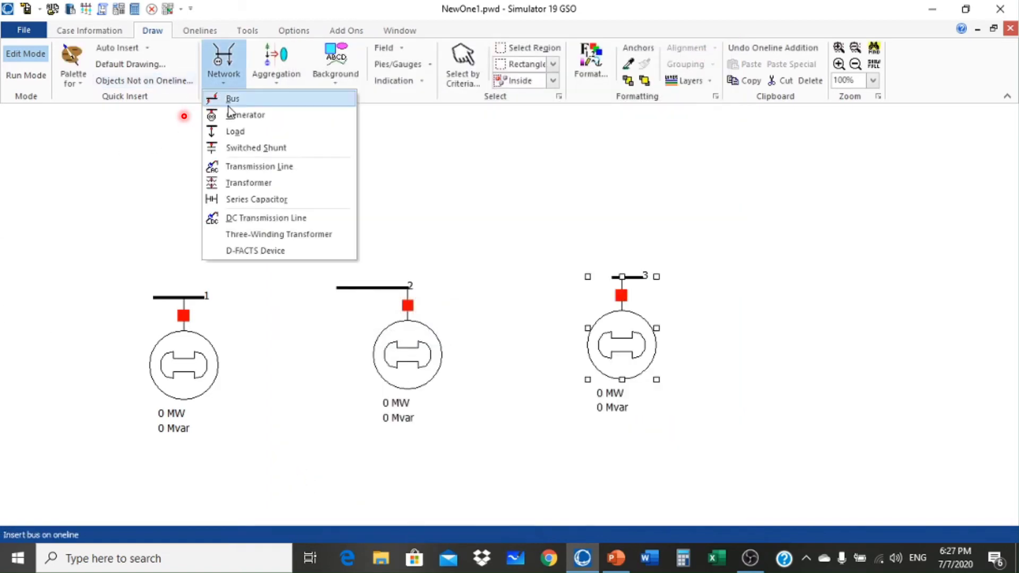
pyautogui.click(229, 132)
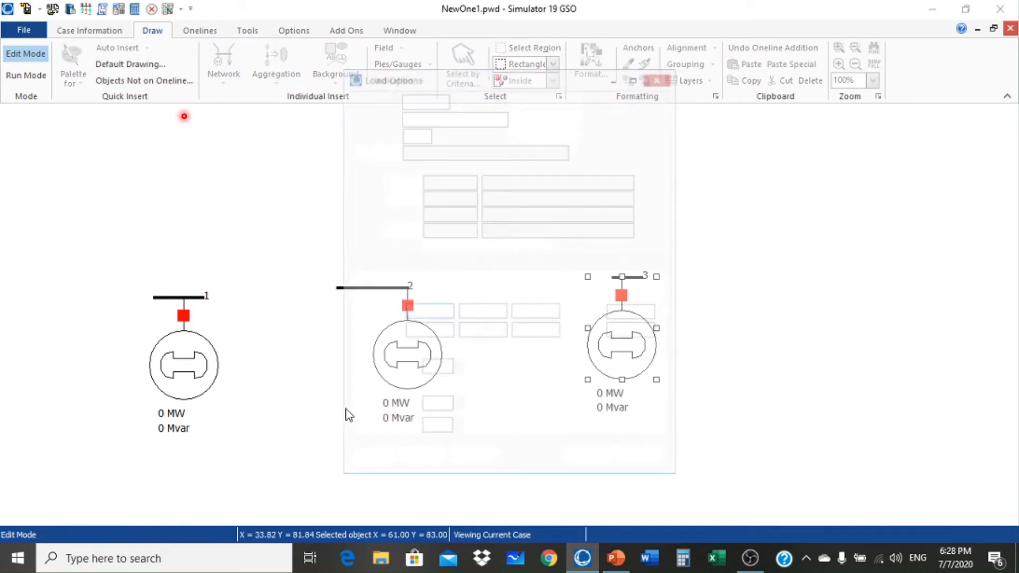
pyautogui.doubleClick(425, 313)
pyautogui.press('BackSpace')
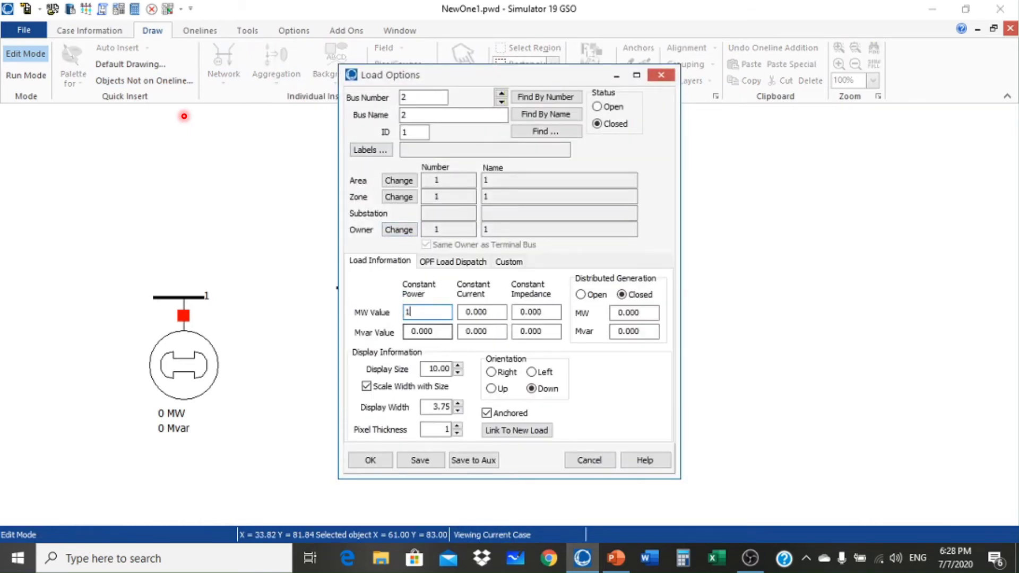
pyautogui.click(370, 461)
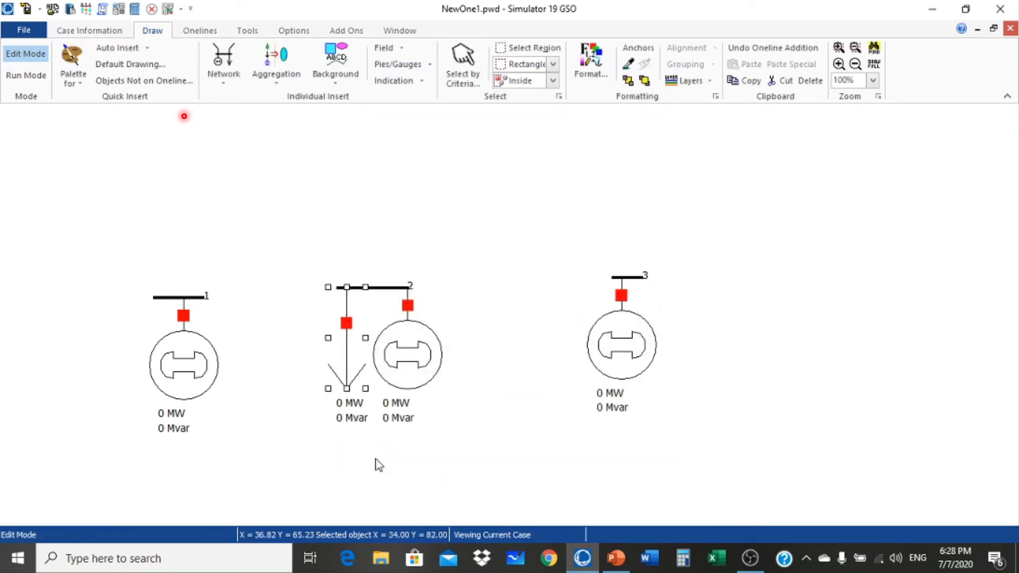
# Draw a transmission line from bus 1 up and across to bus 2 with two right-angle corners
pyautogui.click(234, 88)
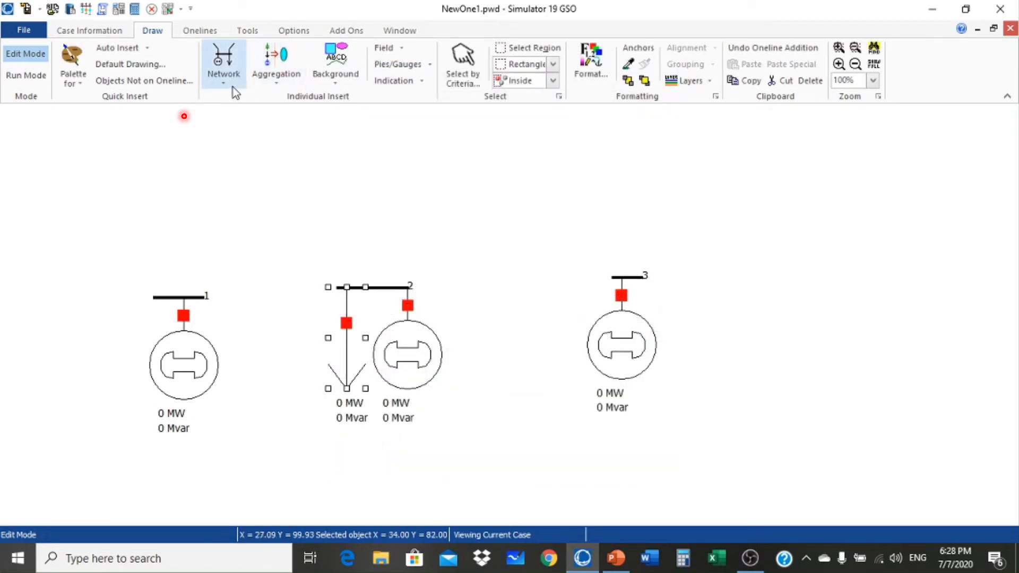
pyautogui.click(249, 166)
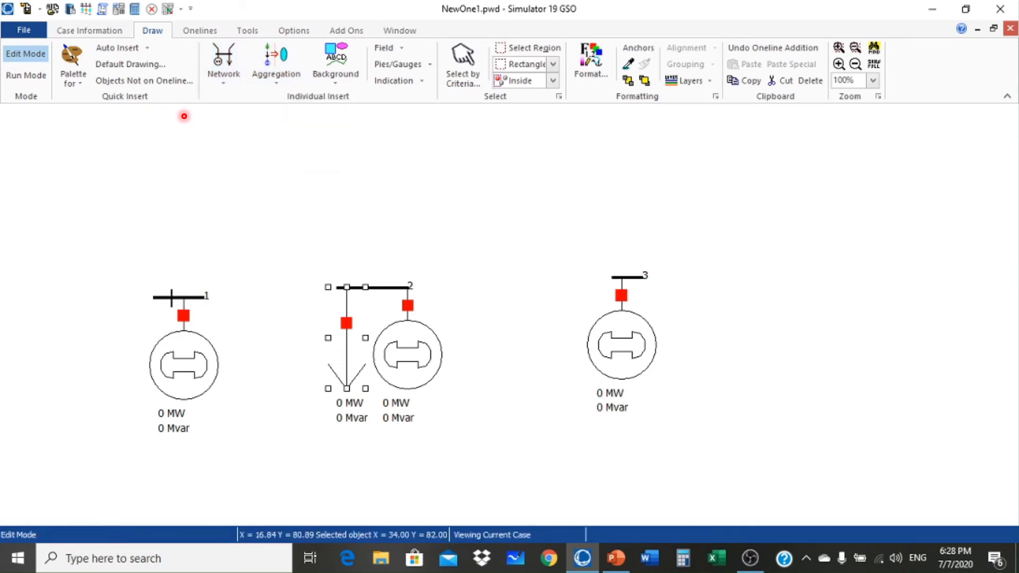
pyautogui.click(172, 298)
pyautogui.click(175, 195)
pyautogui.click(350, 195)
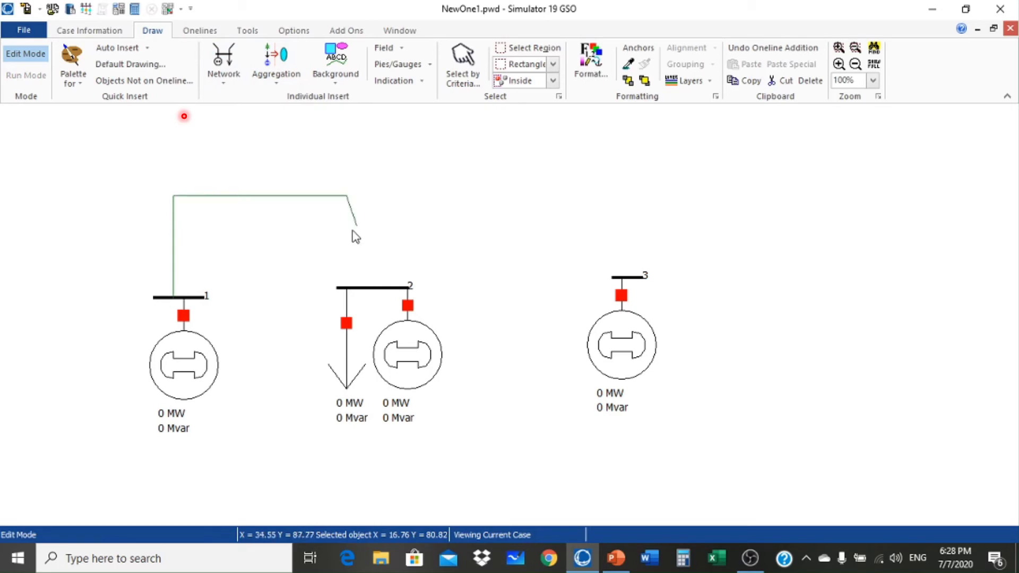
pyautogui.doubleClick(349, 289)
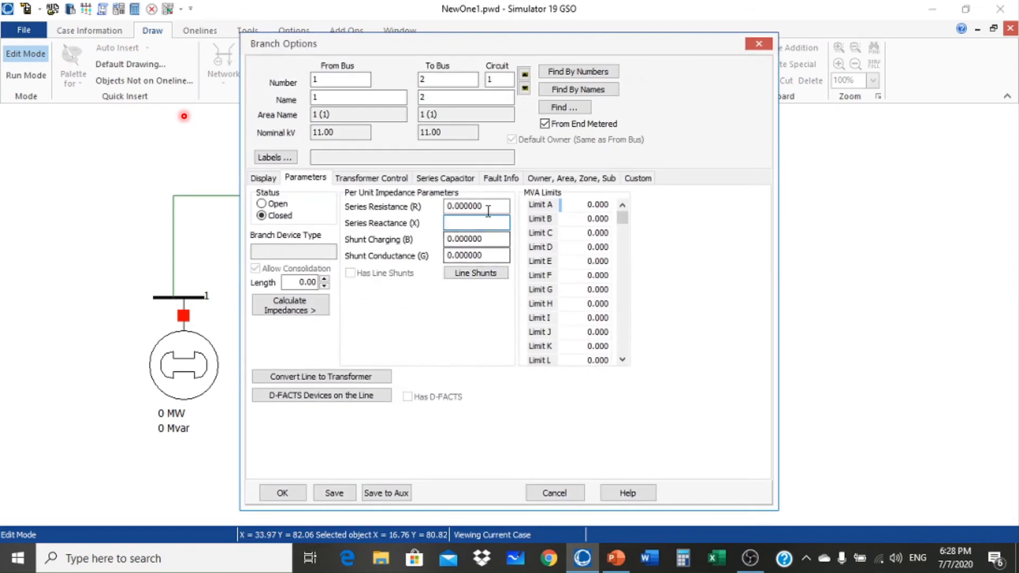
# Set the bus 1 to bus 2 line's series resistance to 0 and series reactance to 0.00000007, and accept its options
pyautogui.click(488, 208)
pyautogui.write('0')
pyautogui.press('Tab')
pyautogui.write('0')
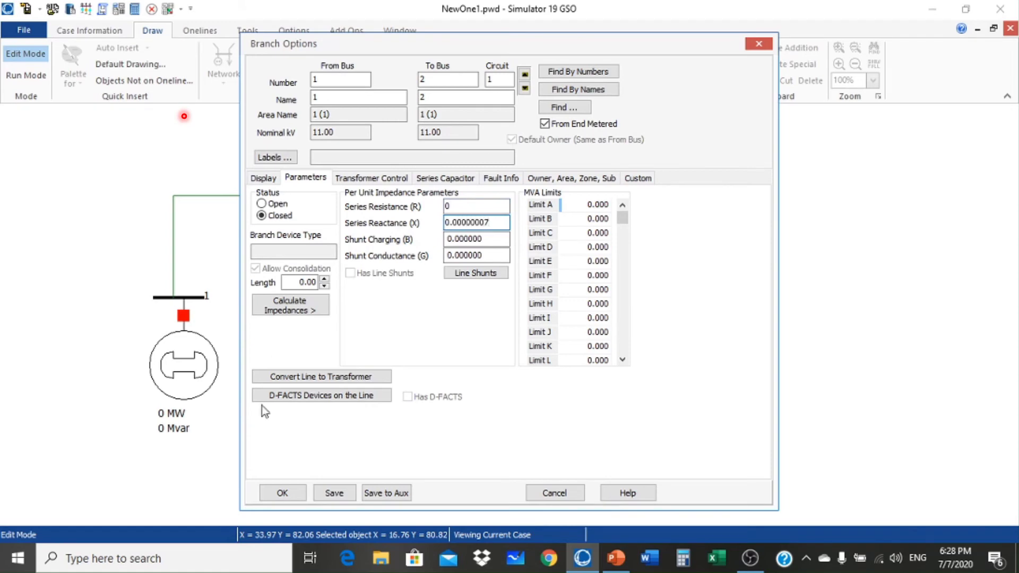
pyautogui.click(285, 491)
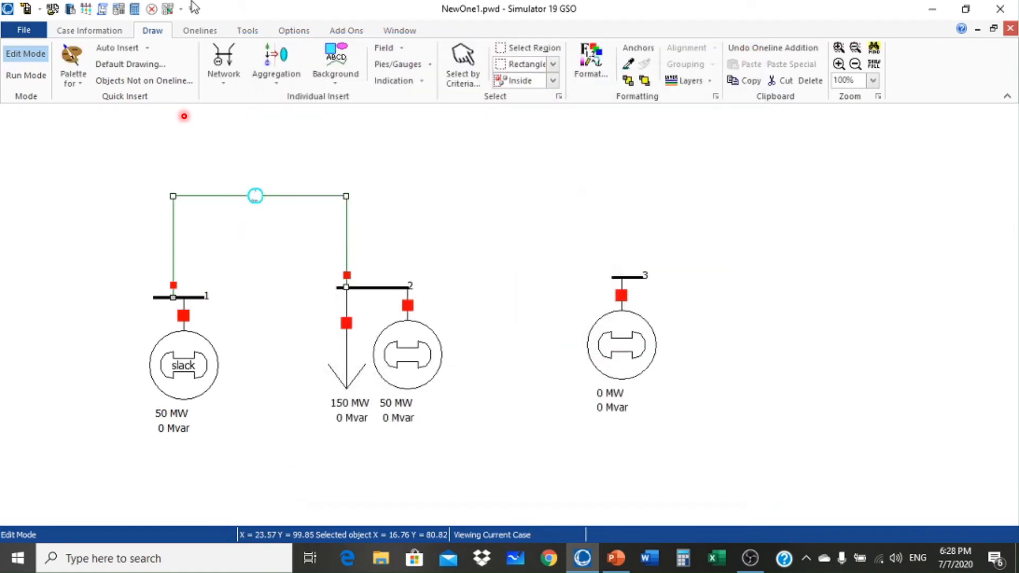
# Draw a transmission line from bus 2 up and across to bus 3 with two right-angle corners
pyautogui.click(221, 85)
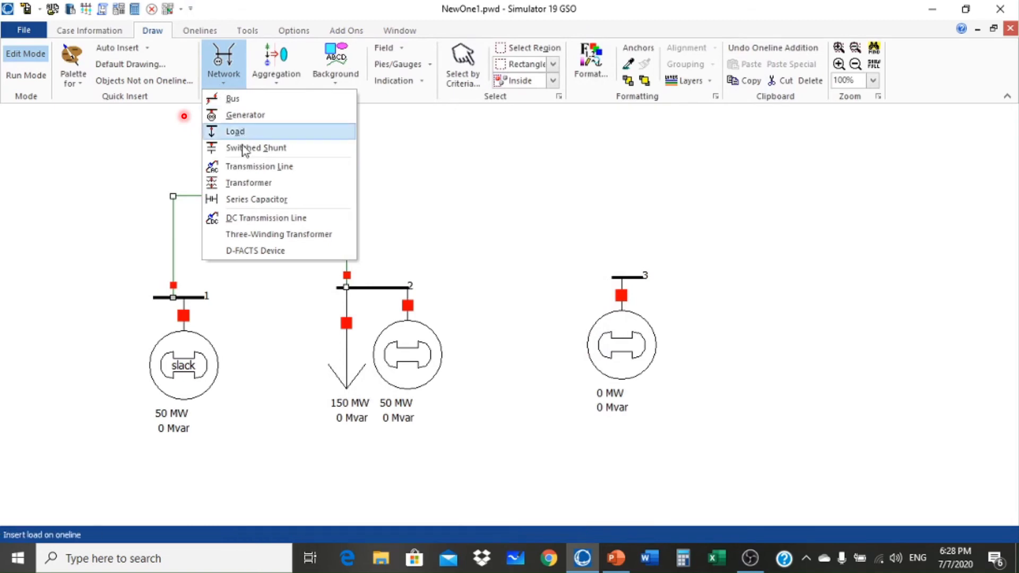
pyautogui.click(260, 166)
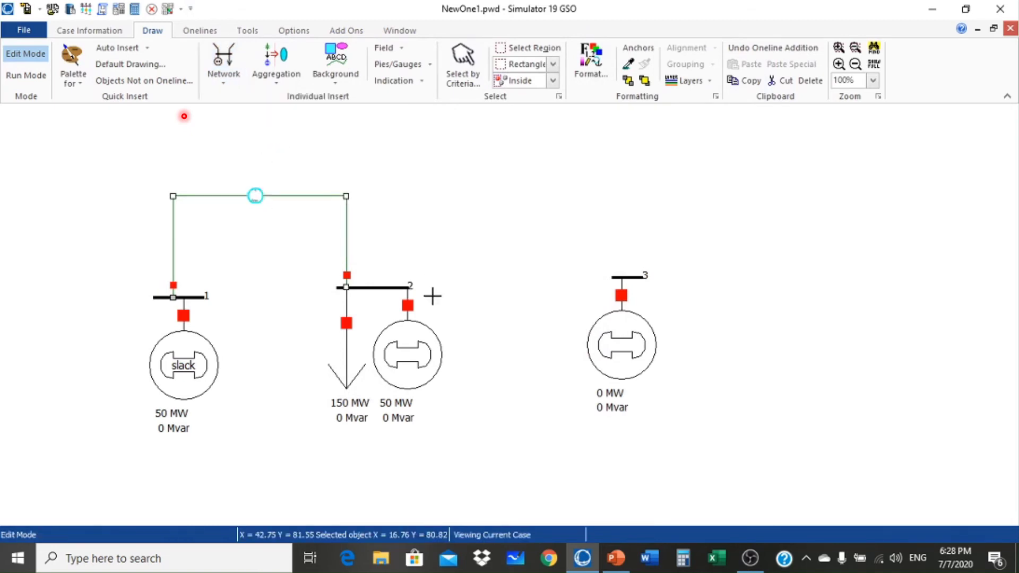
pyautogui.doubleClick(395, 287)
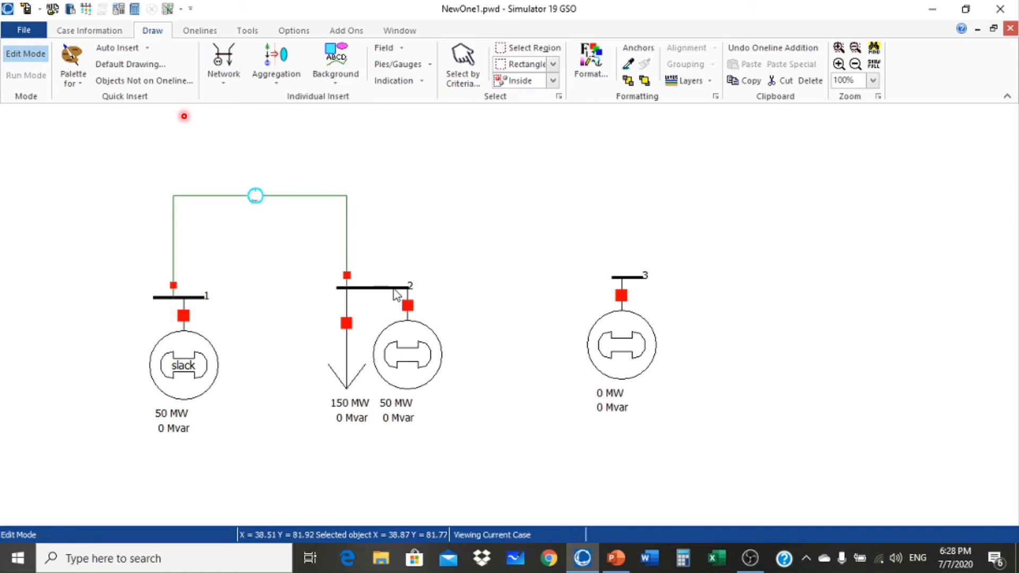
pyautogui.click(398, 288)
pyautogui.click(398, 196)
pyautogui.click(622, 196)
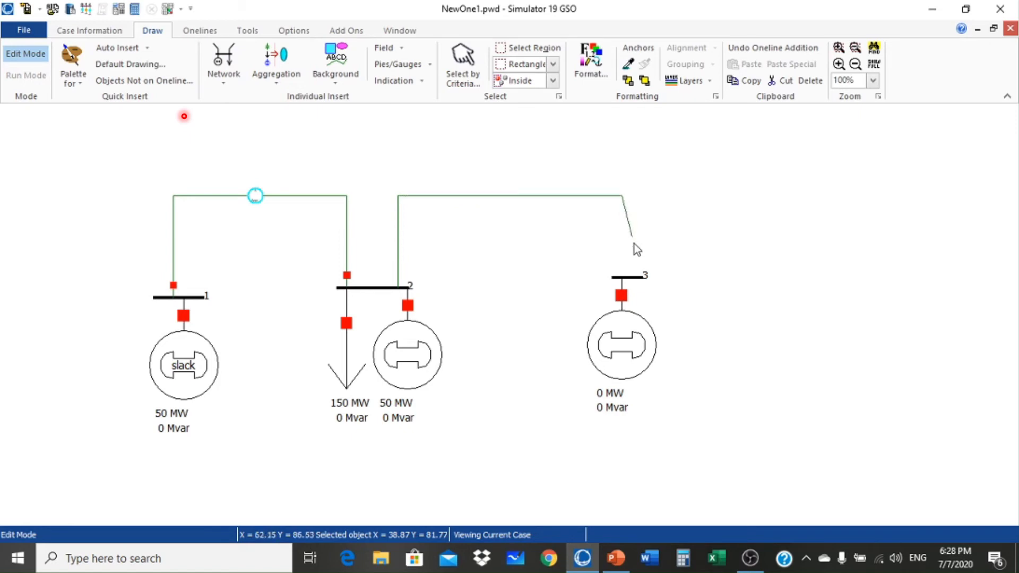
pyautogui.doubleClick(621, 284)
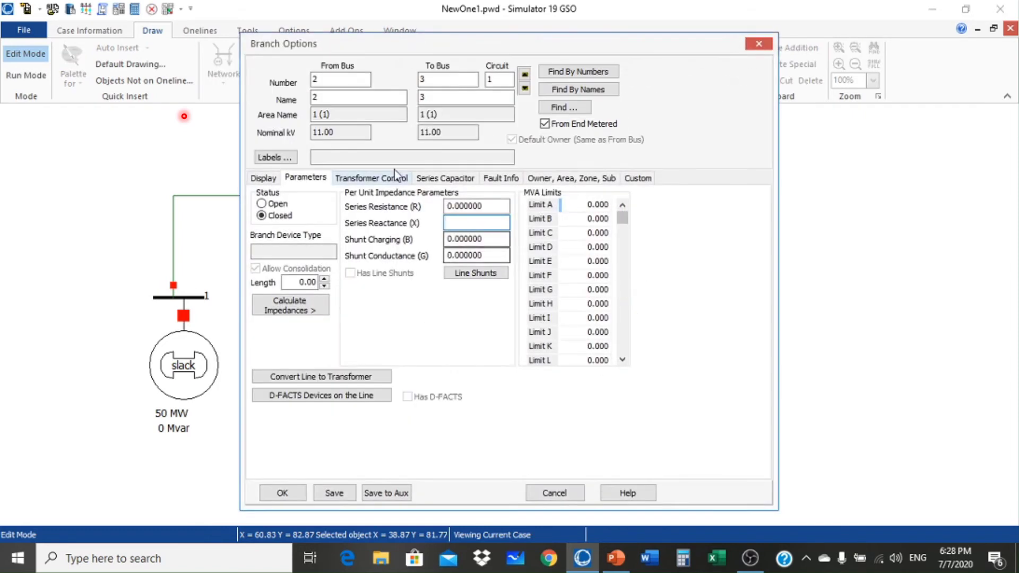
# Set the bus 2 to bus 3 line's series resistance to 0 and series reactance to 0.0000007, and accept its options
pyautogui.doubleClick(507, 207)
pyautogui.write('0.')
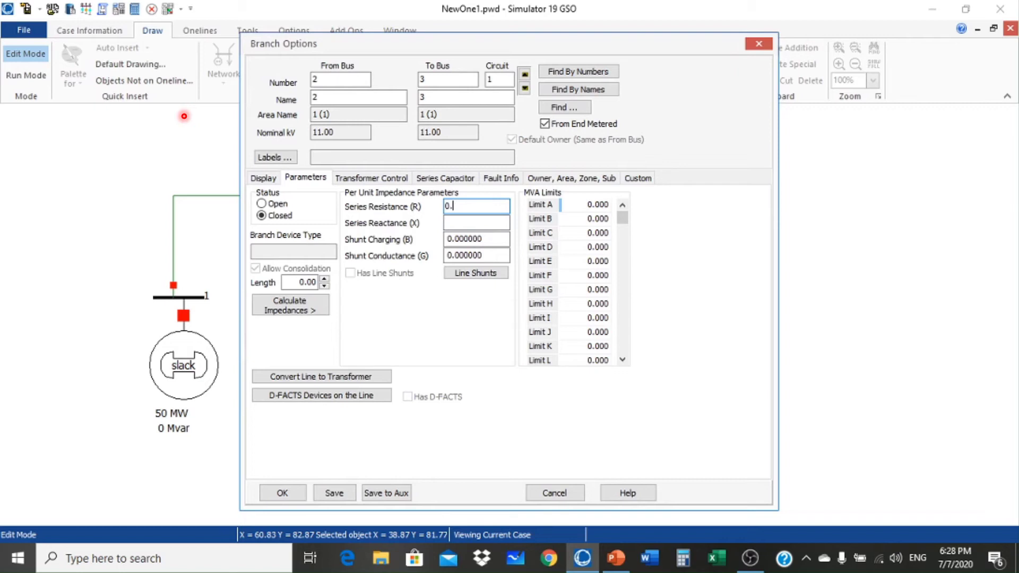
pyautogui.click(485, 223)
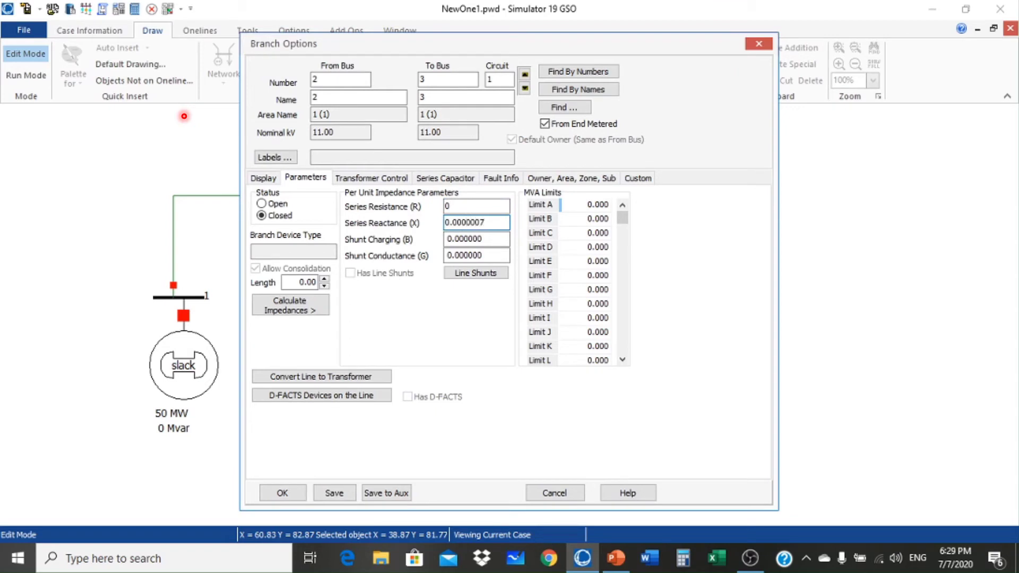
pyautogui.click(282, 493)
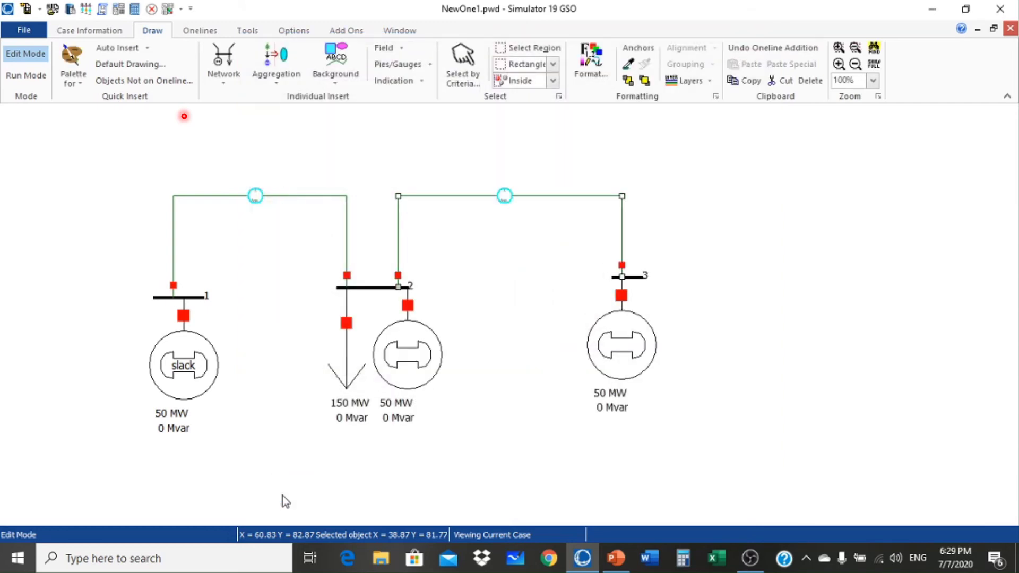
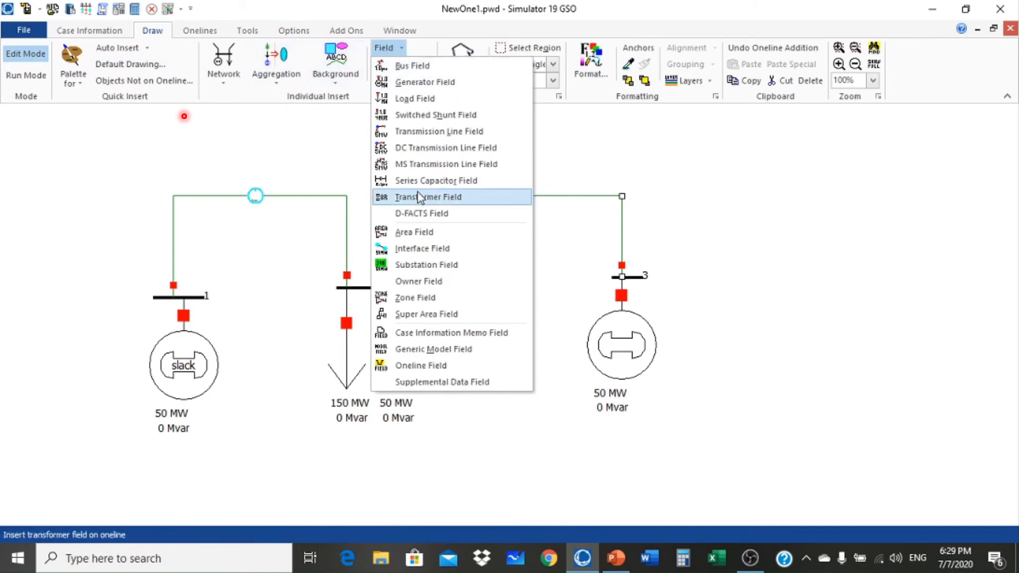
# Insert an area field for area 1 showing Hourly Cost ($/hr) above the bus 1 to bus 2 line
pyautogui.click(413, 232)
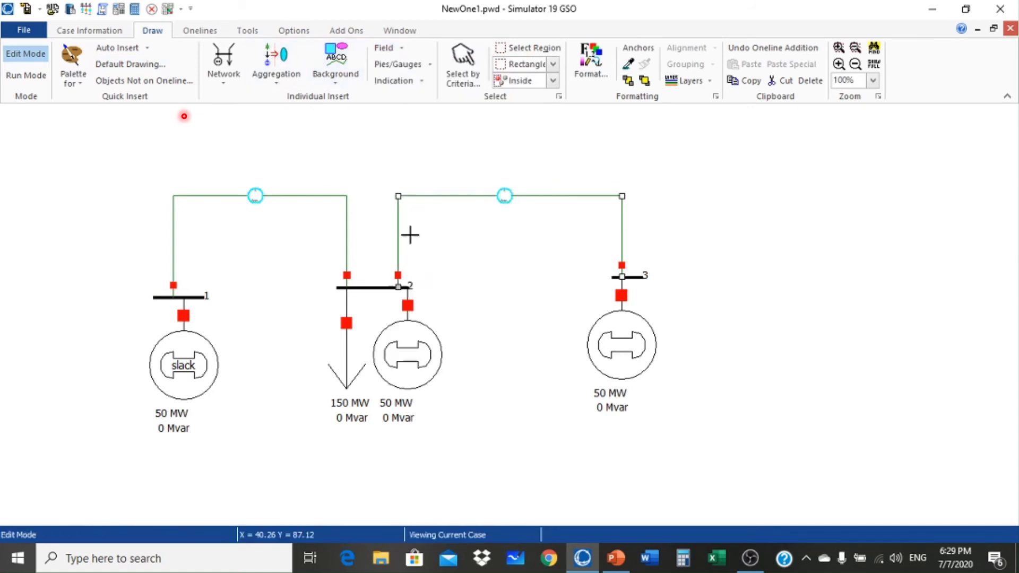
pyautogui.click(162, 153)
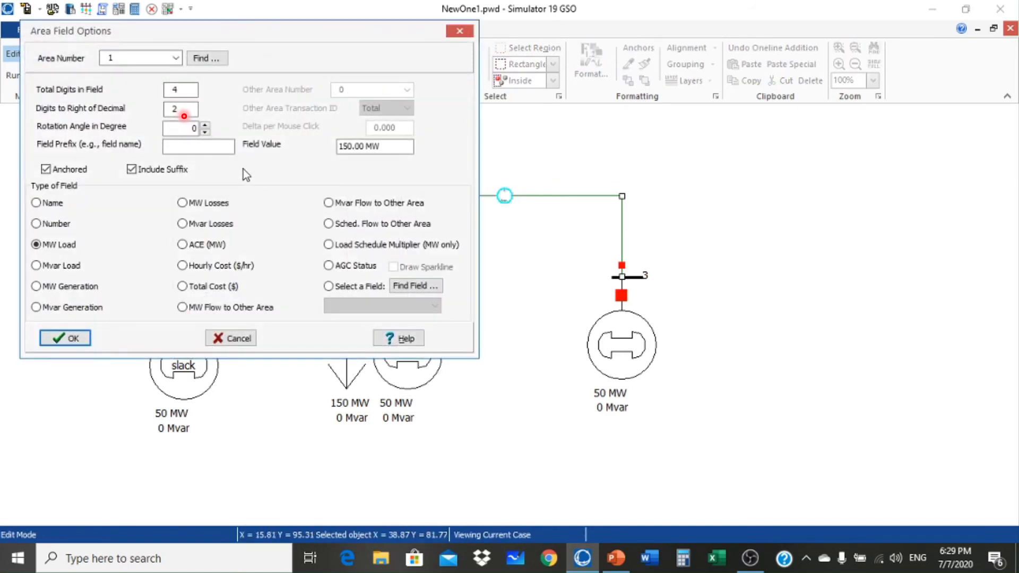
pyautogui.click(183, 265)
pyautogui.click(65, 338)
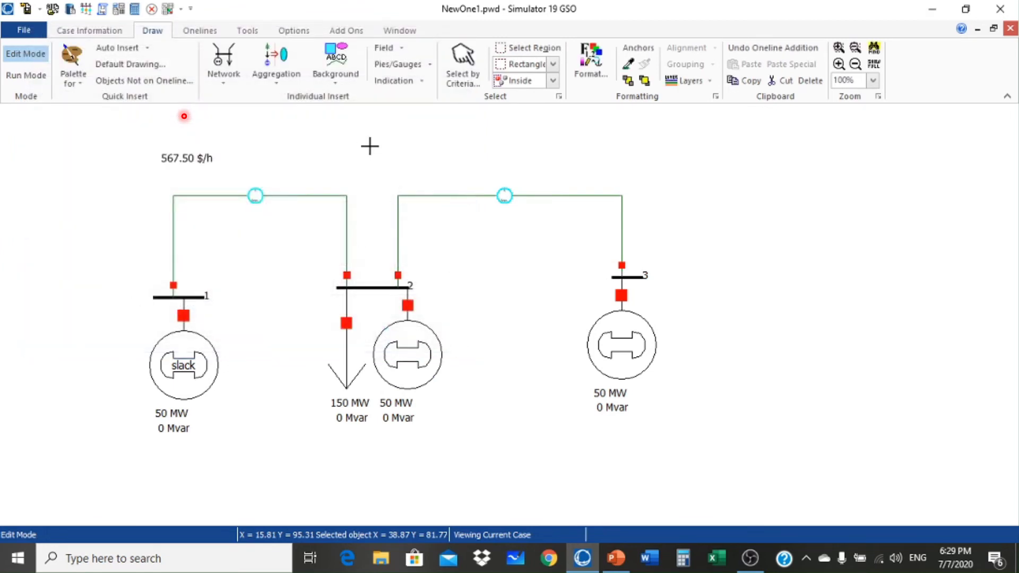
# Insert an area field for area 1 showing the OPF Lambda, placed to the right of the bus 2 to bus 3 line
pyautogui.click(390, 48)
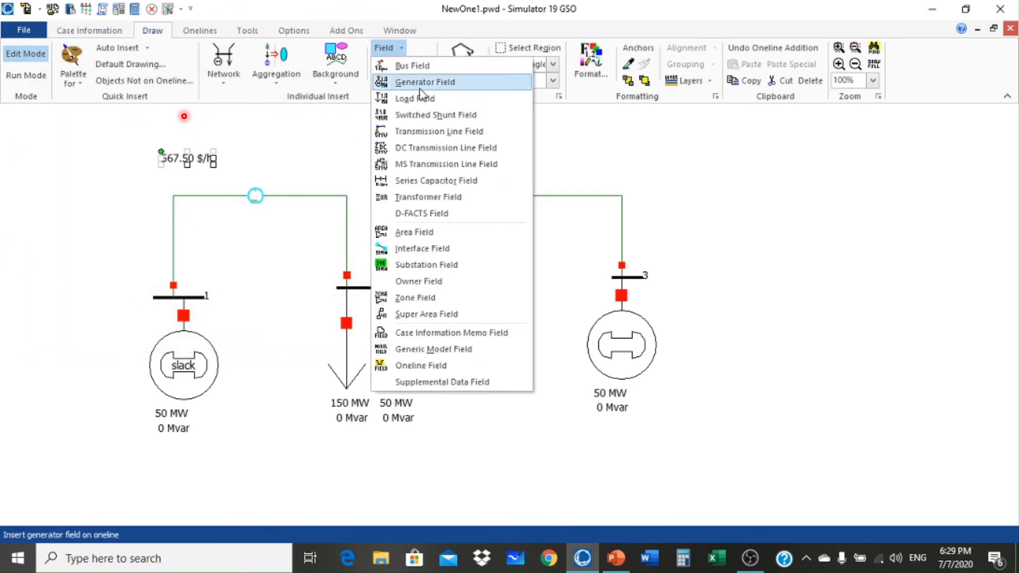
pyautogui.click(413, 233)
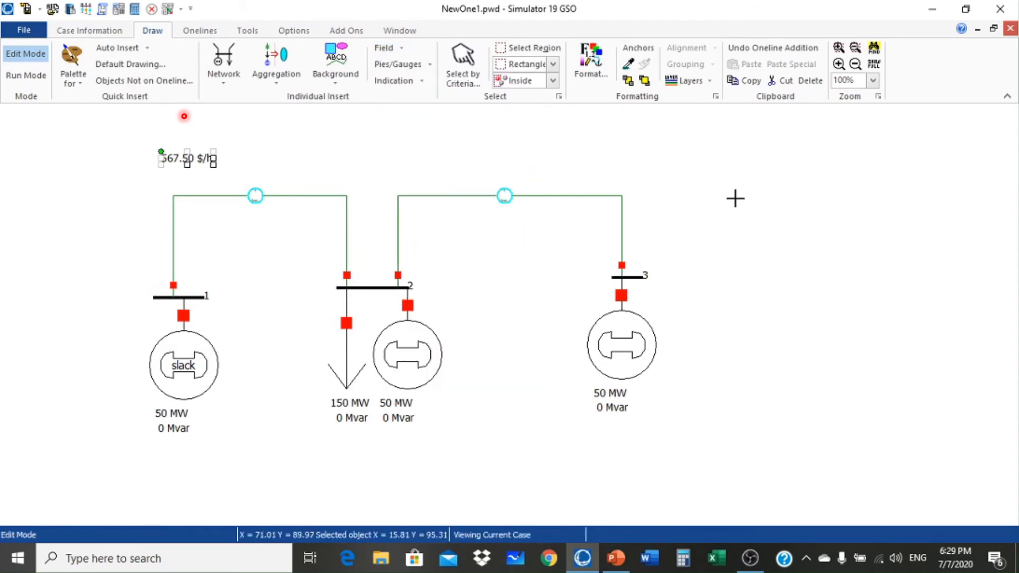
pyautogui.click(396, 196)
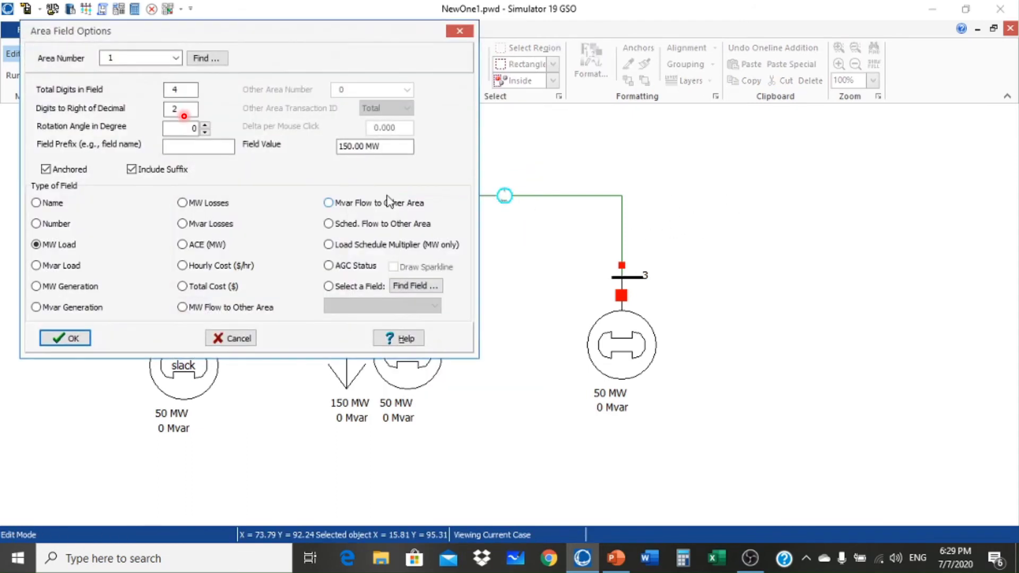
pyautogui.click(417, 290)
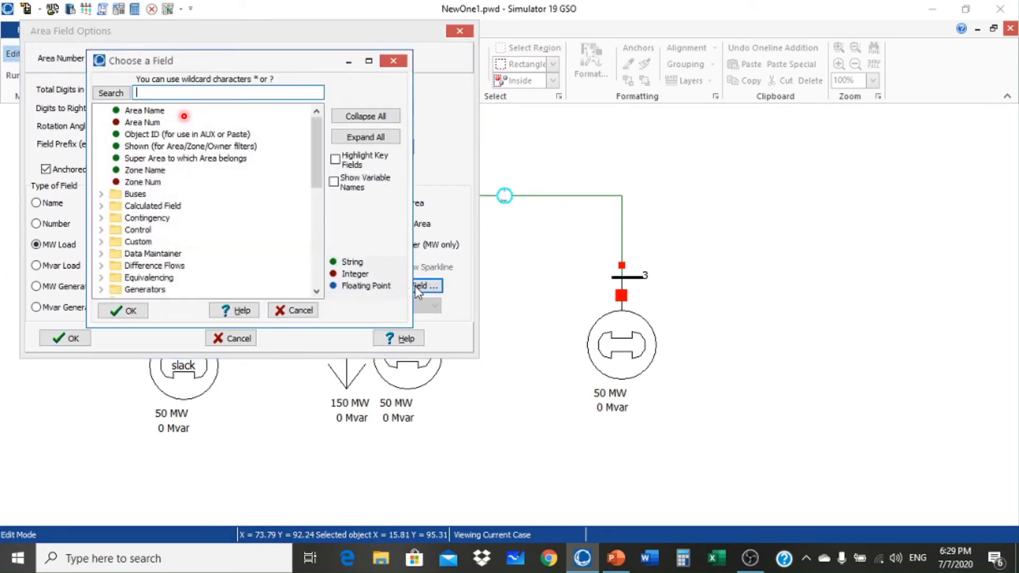
pyautogui.click(142, 243)
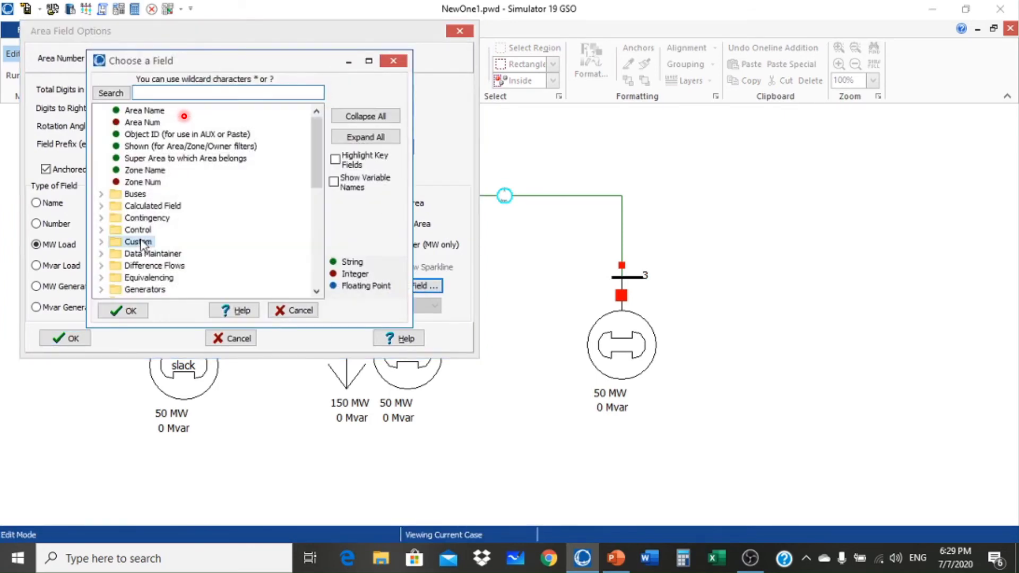
pyautogui.press('o')
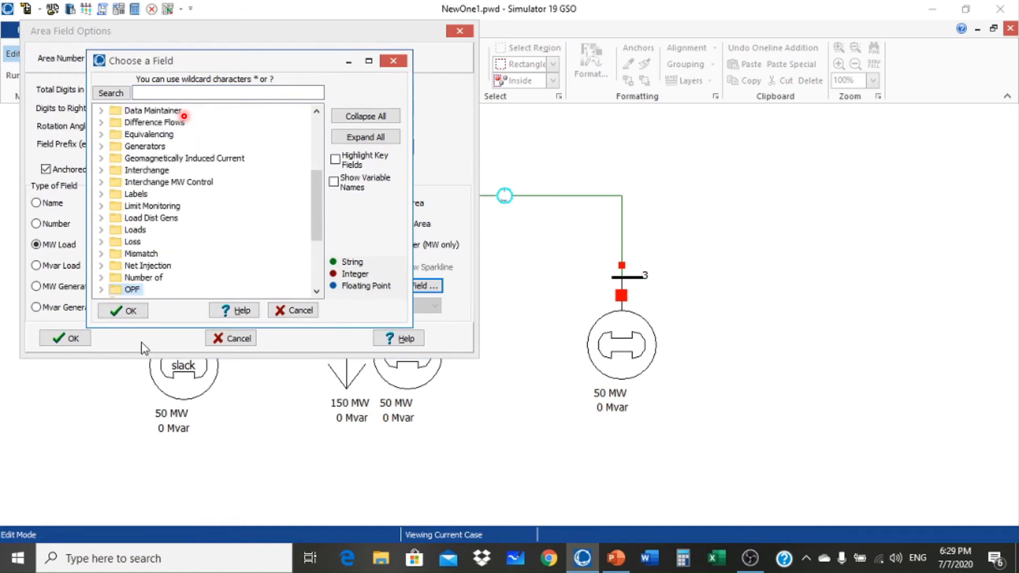
pyautogui.doubleClick(134, 290)
pyautogui.click(164, 207)
pyautogui.scroll(-2, 164, 223)
pyautogui.click(153, 277)
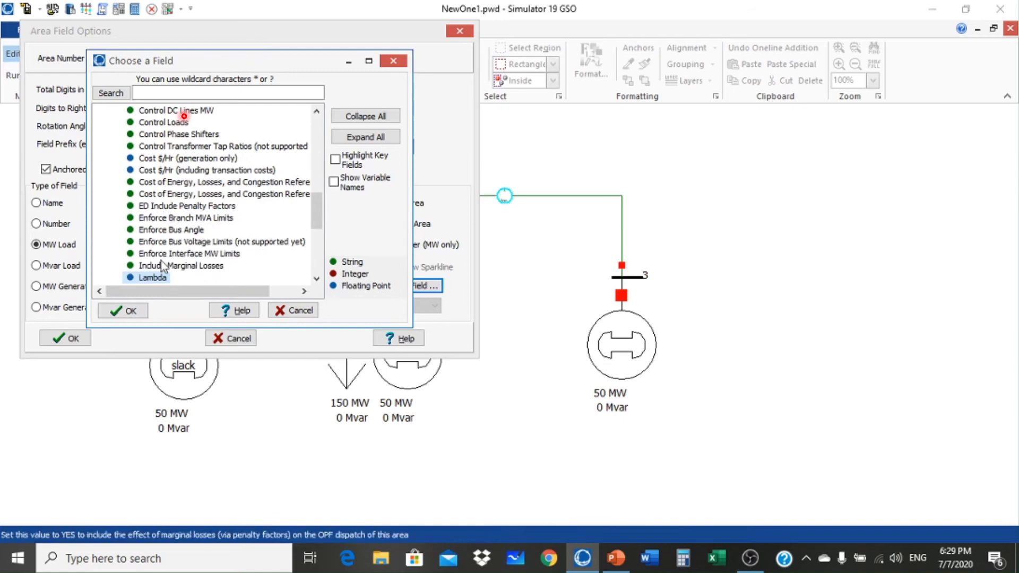
pyautogui.click(124, 311)
pyautogui.click(70, 338)
# Move the Lambda field above the bus 3 end of the line and shift the hourly cost field slightly up and left
pyautogui.click(749, 195)
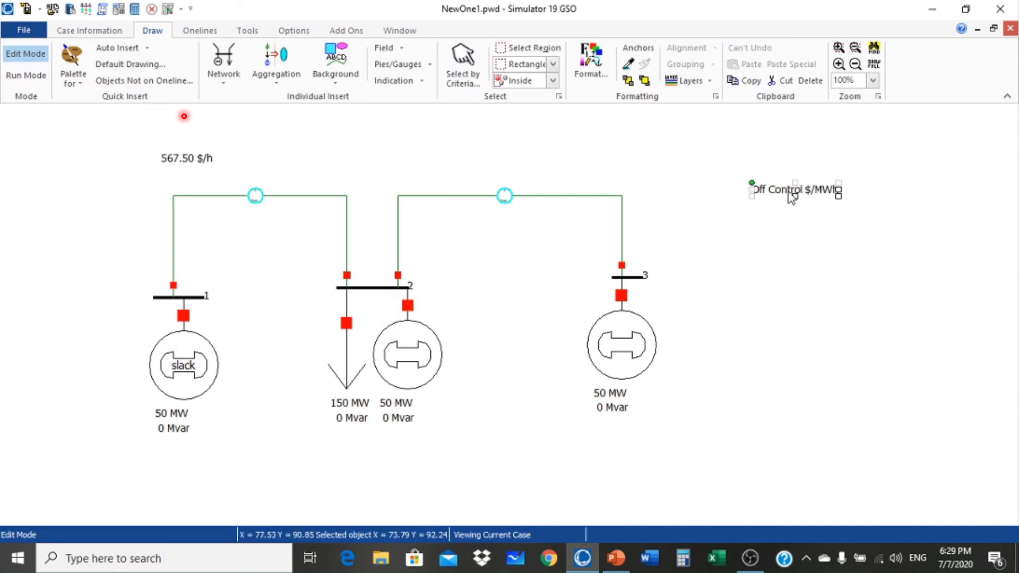
pyautogui.moveTo(791, 196); pyautogui.dragTo(624, 137)
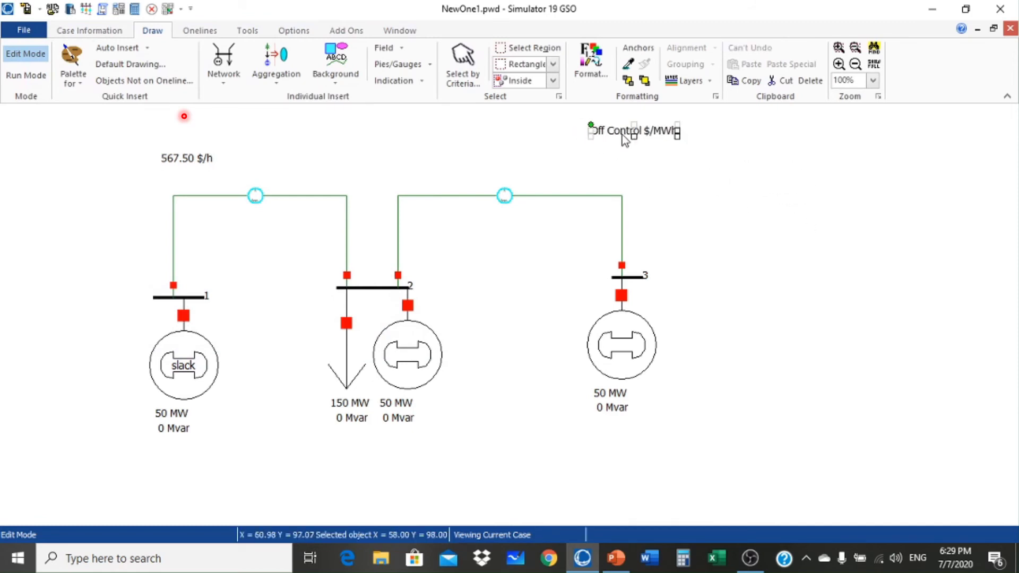
pyautogui.click(656, 213)
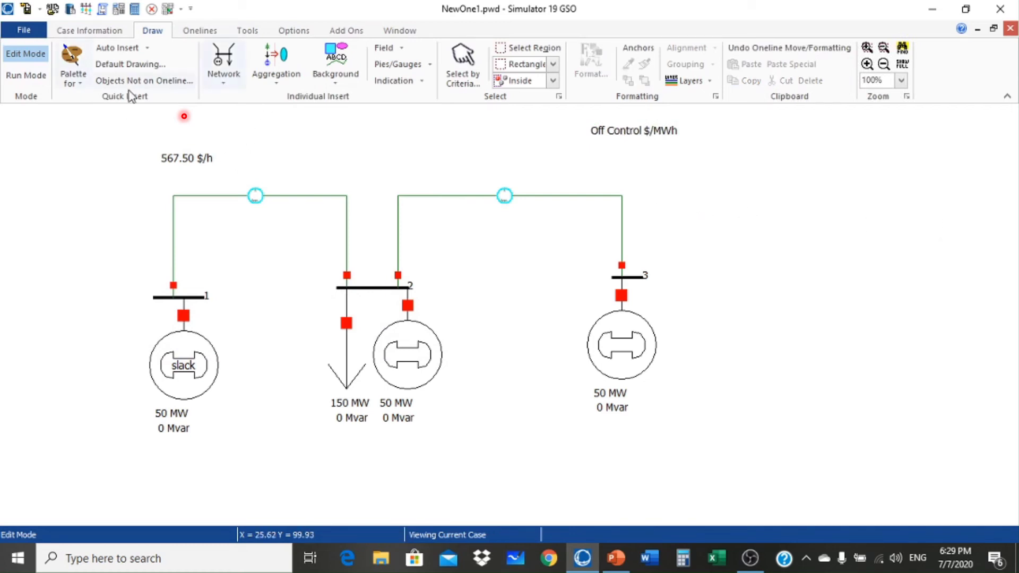
pyautogui.moveTo(179, 154); pyautogui.dragTo(173, 136)
# Switch to Run Mode, set area 1's AGC status to ED in the OPF areas table, and return to the oneline
pyautogui.click(27, 76)
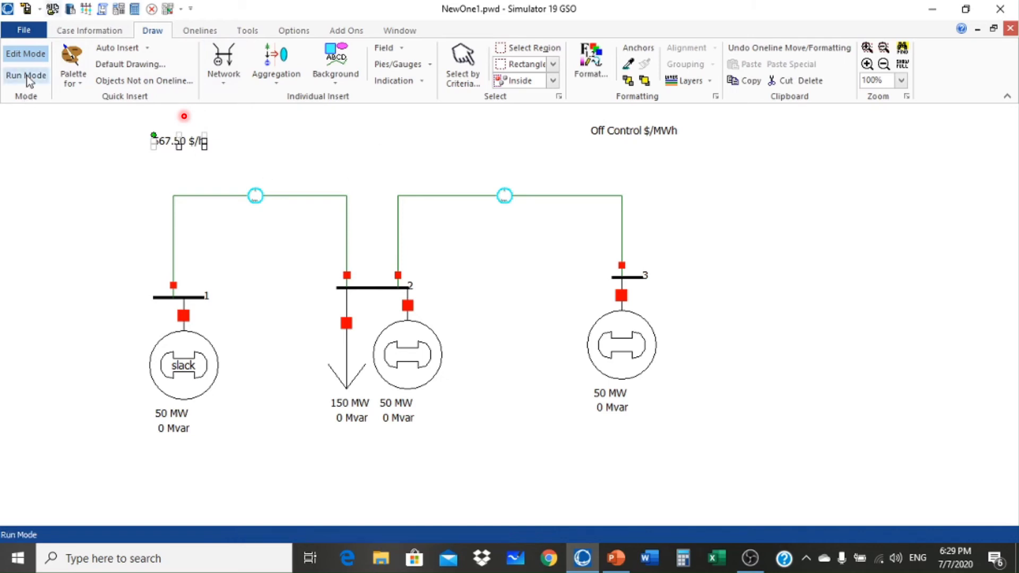
pyautogui.click(339, 33)
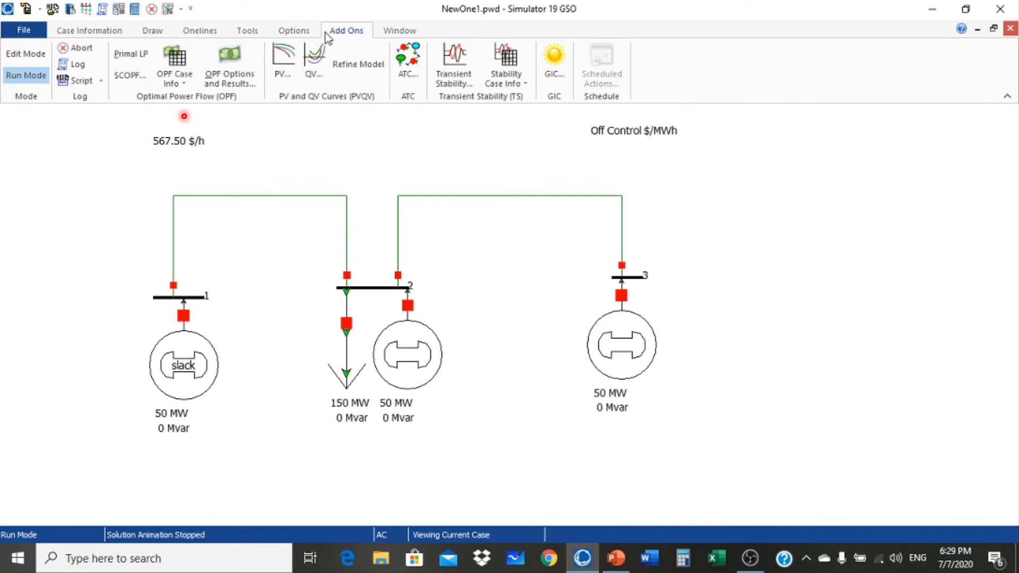
pyautogui.click(181, 82)
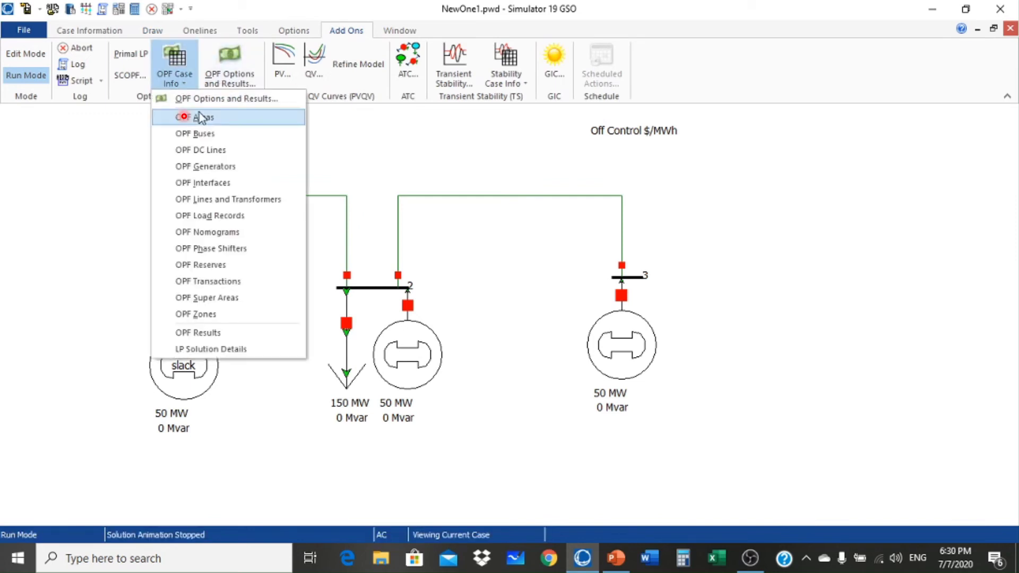
pyautogui.click(201, 119)
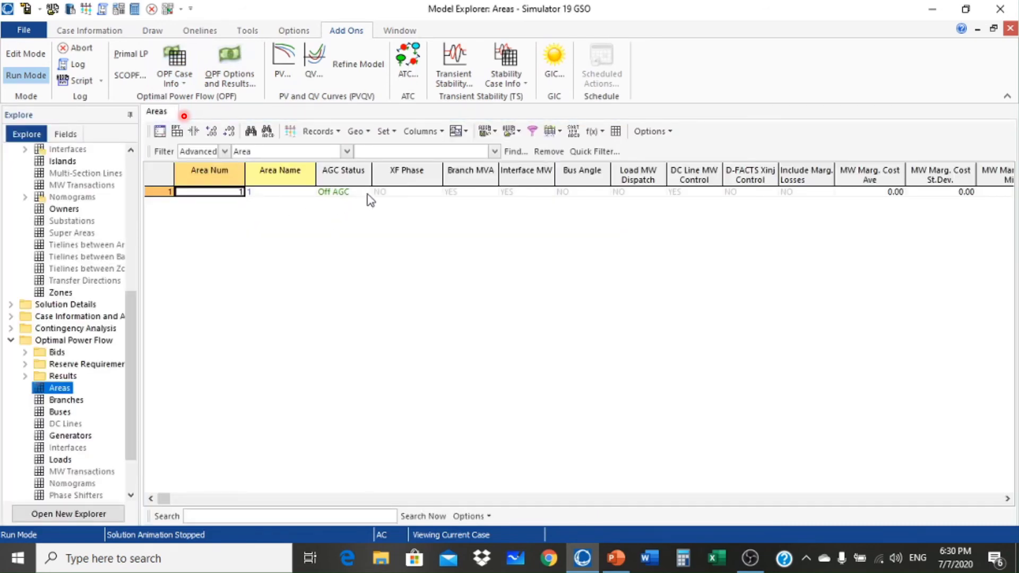
pyautogui.click(367, 194)
pyautogui.click(366, 193)
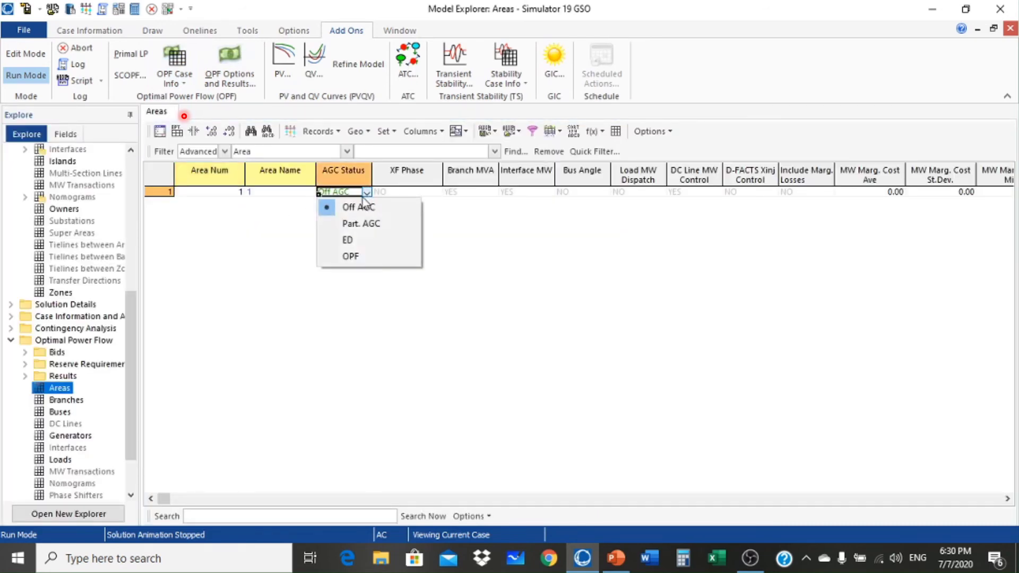
pyautogui.click(353, 241)
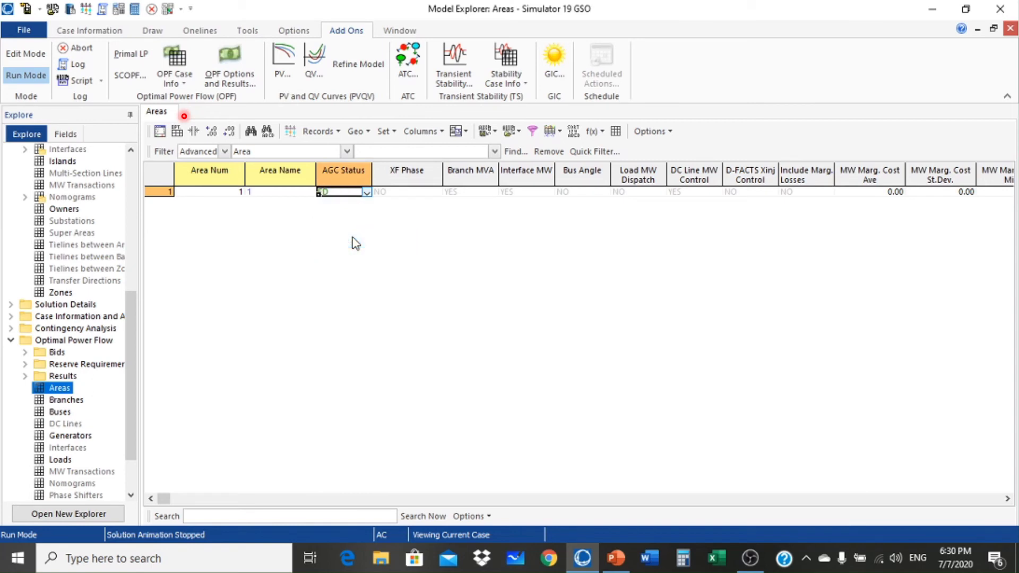
pyautogui.click(1010, 28)
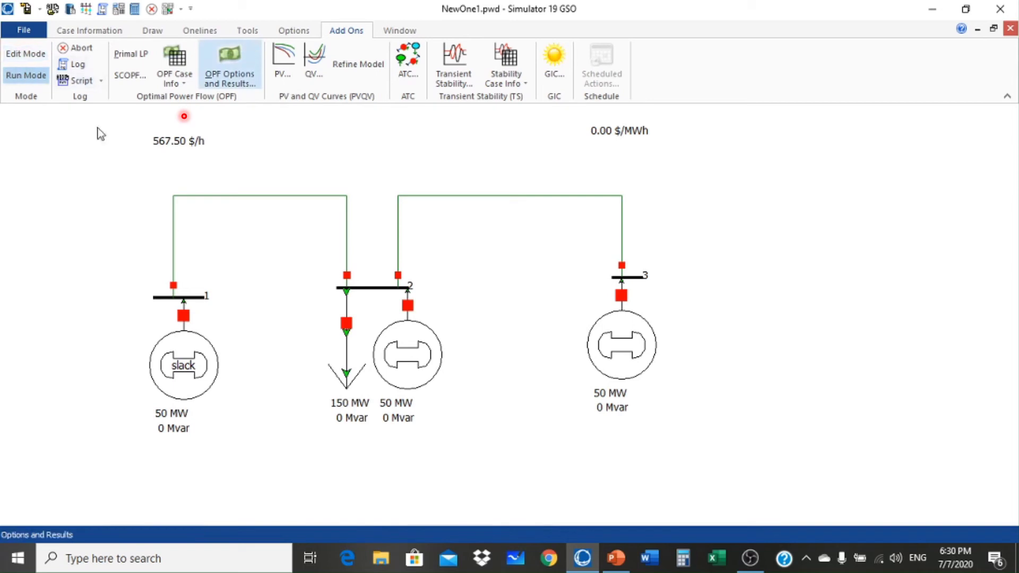
# Return to Edit Mode and add the text label "Hourly cost =" directly in front of the hourly cost field
pyautogui.click(11, 55)
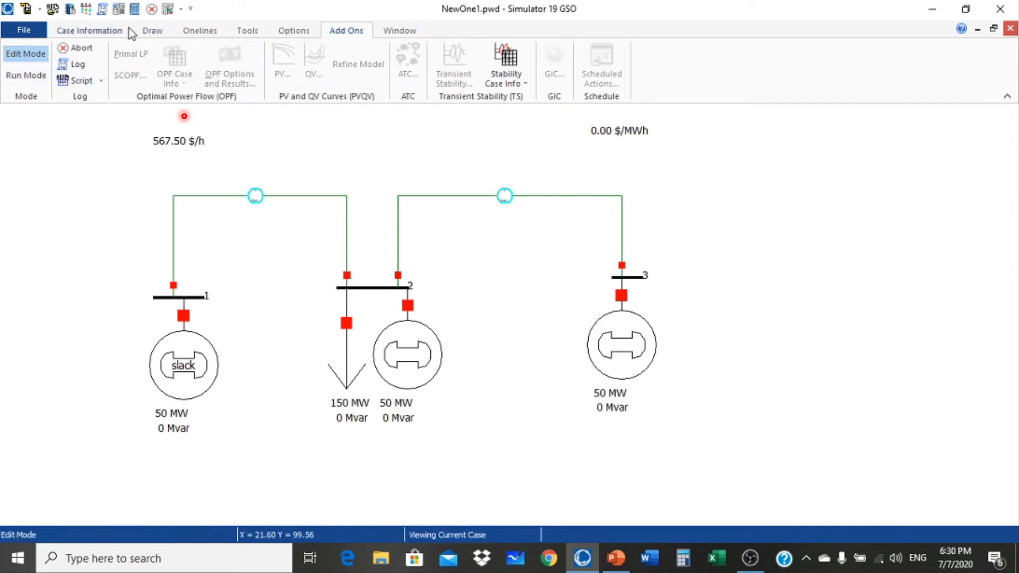
pyautogui.click(153, 33)
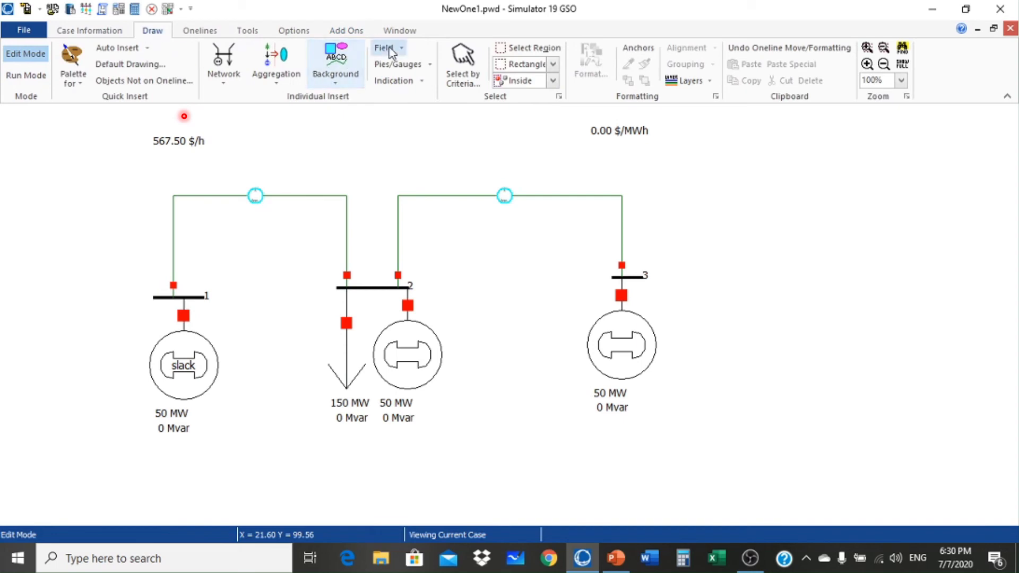
pyautogui.click(345, 69)
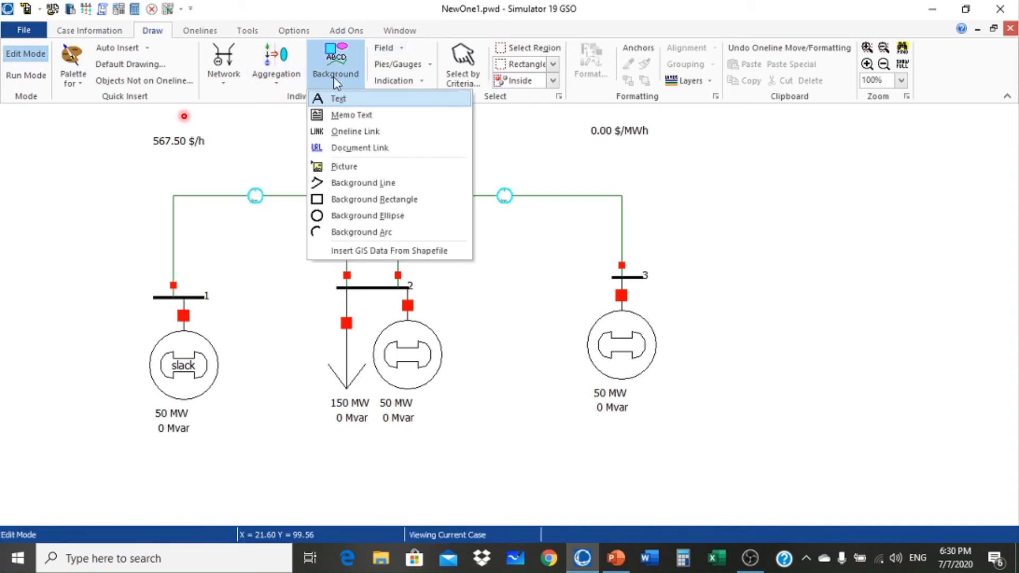
pyautogui.click(326, 98)
pyautogui.click(95, 145)
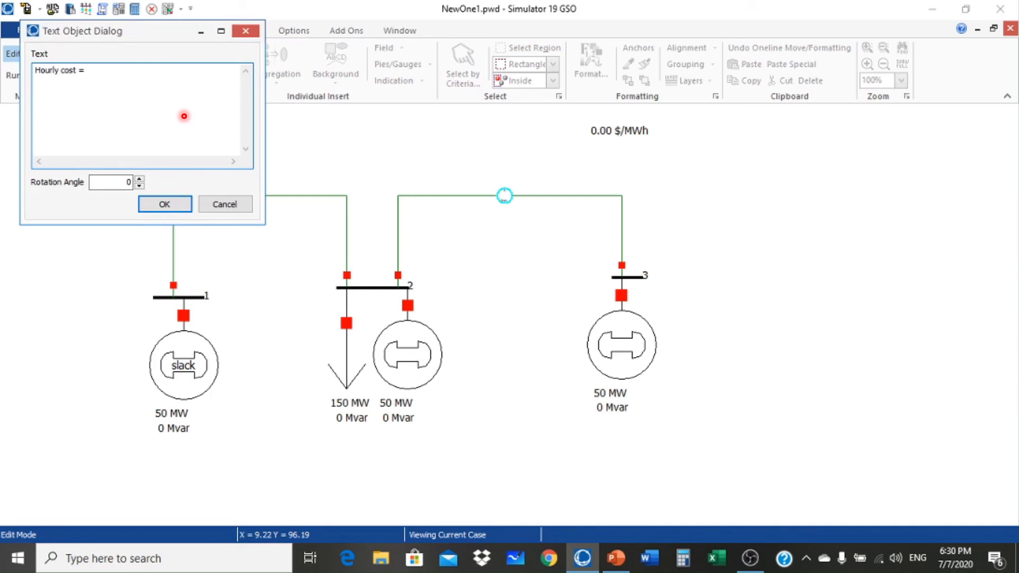
pyautogui.click(179, 205)
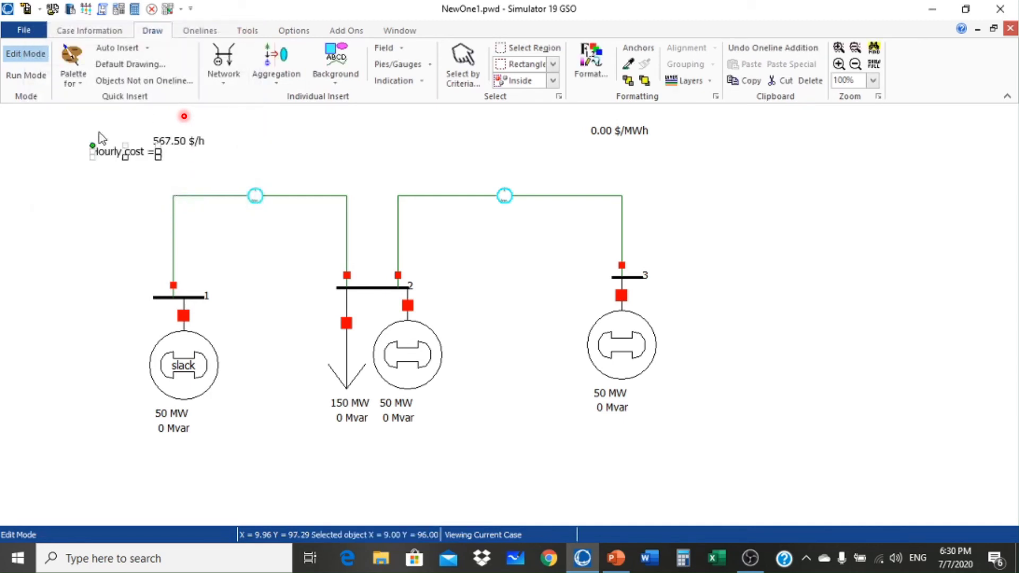
pyautogui.moveTo(111, 156)
pyautogui.mouseDown()
pyautogui.moveTo(101, 135)
pyautogui.moveTo(127, 144)
pyautogui.moveTo(118, 144)
pyautogui.mouseUp()
pyautogui.click(278, 171)
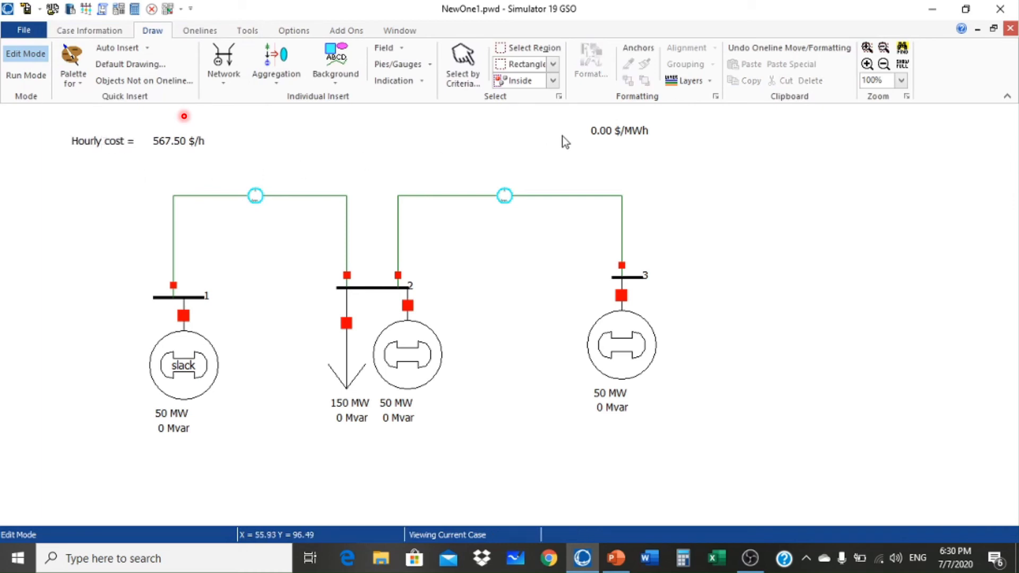
# Add the text label "Lambda=" and align it directly in front of the Lambda field
pyautogui.click(350, 67)
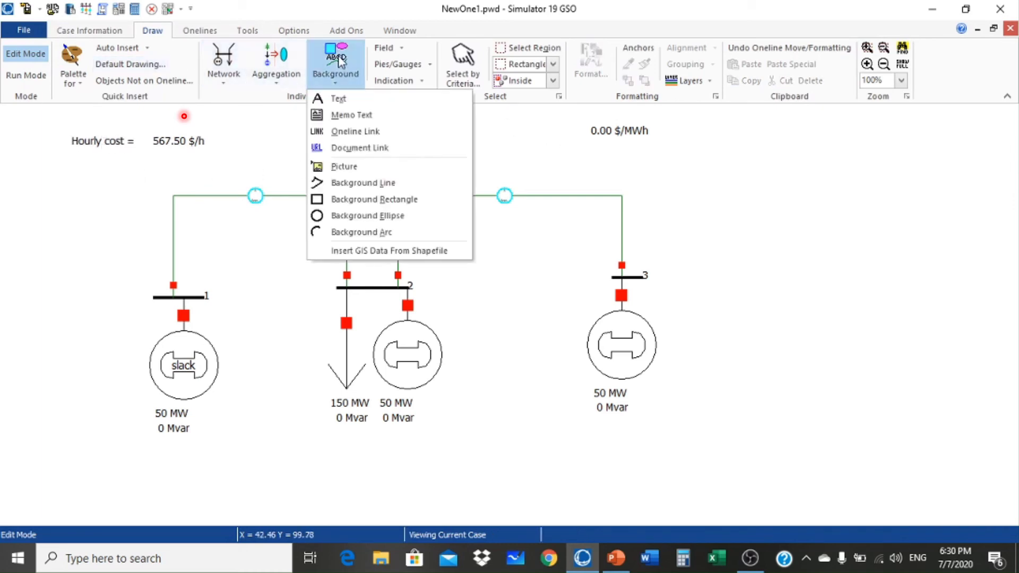
pyautogui.click(340, 98)
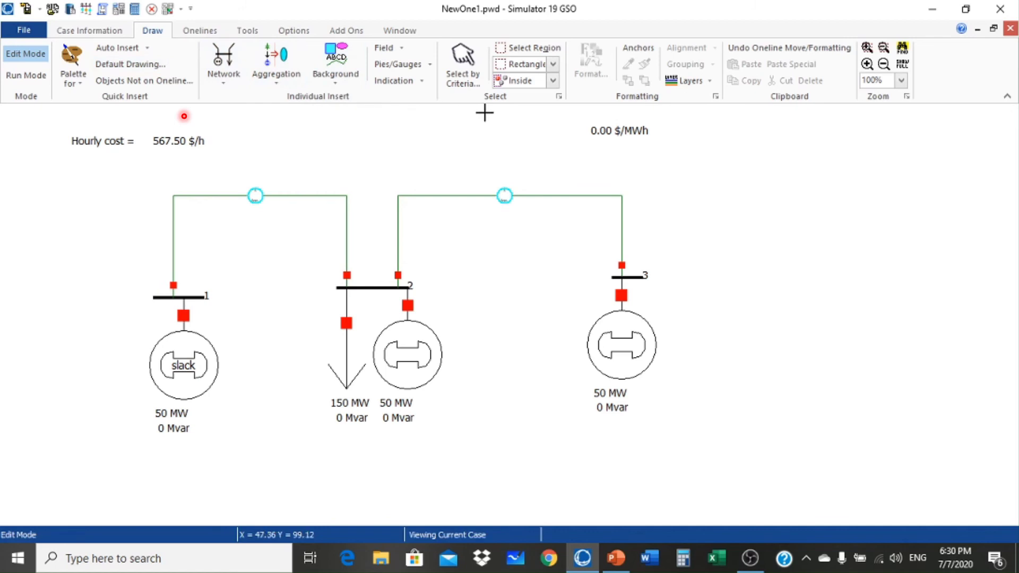
pyautogui.click(518, 134)
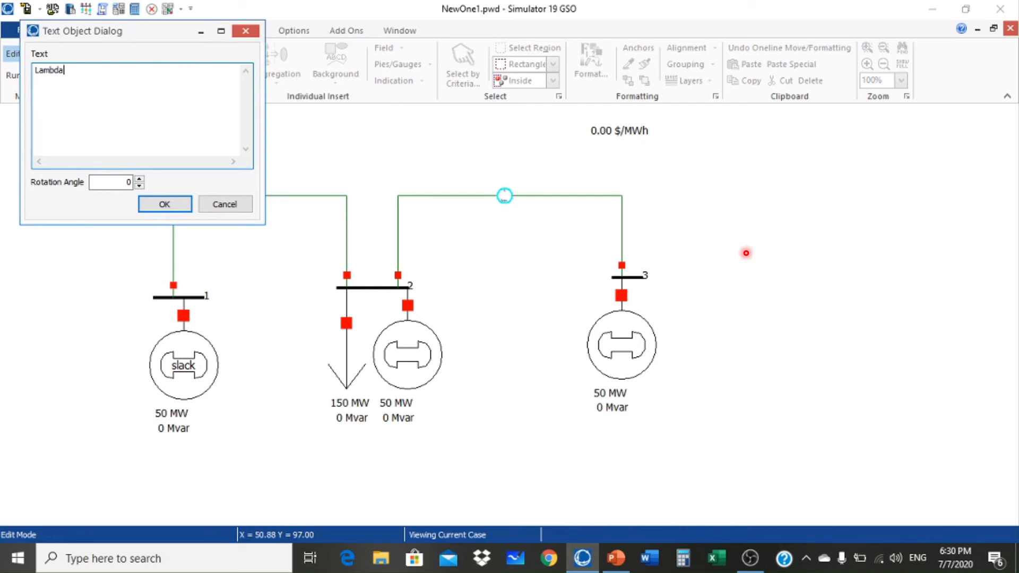
pyautogui.click(171, 207)
pyautogui.moveTo(557, 142); pyautogui.dragTo(568, 132)
pyautogui.click(574, 183)
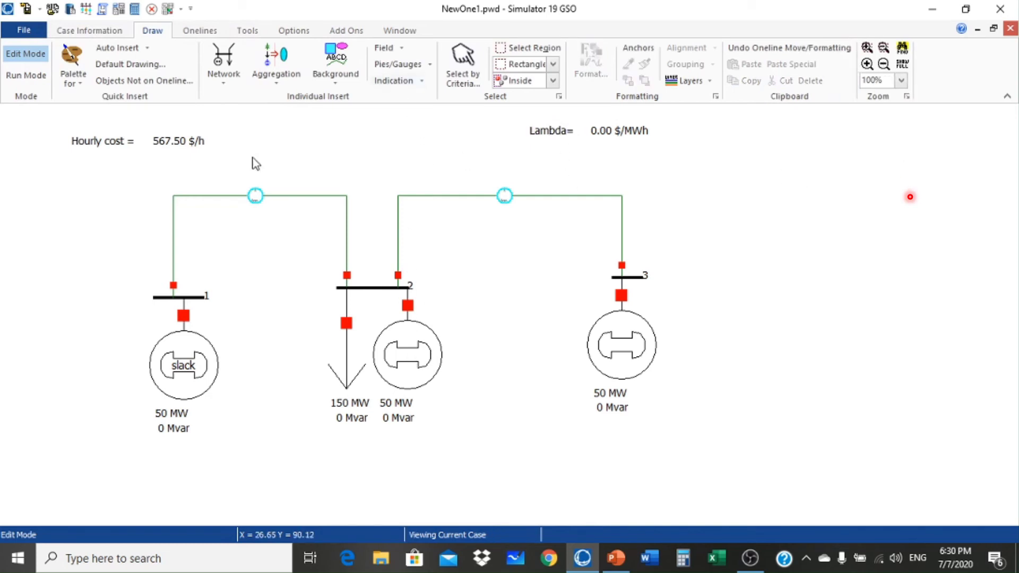
# Switch to Run Mode and start the power flow simulation
pyautogui.click(247, 30)
pyautogui.click(14, 77)
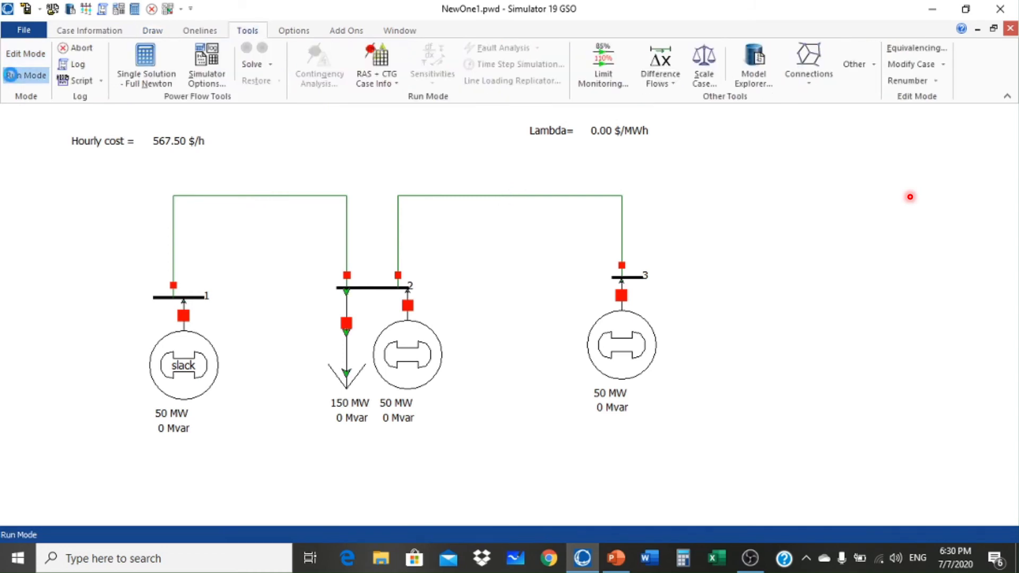
pyautogui.click(247, 48)
pyautogui.click(250, 64)
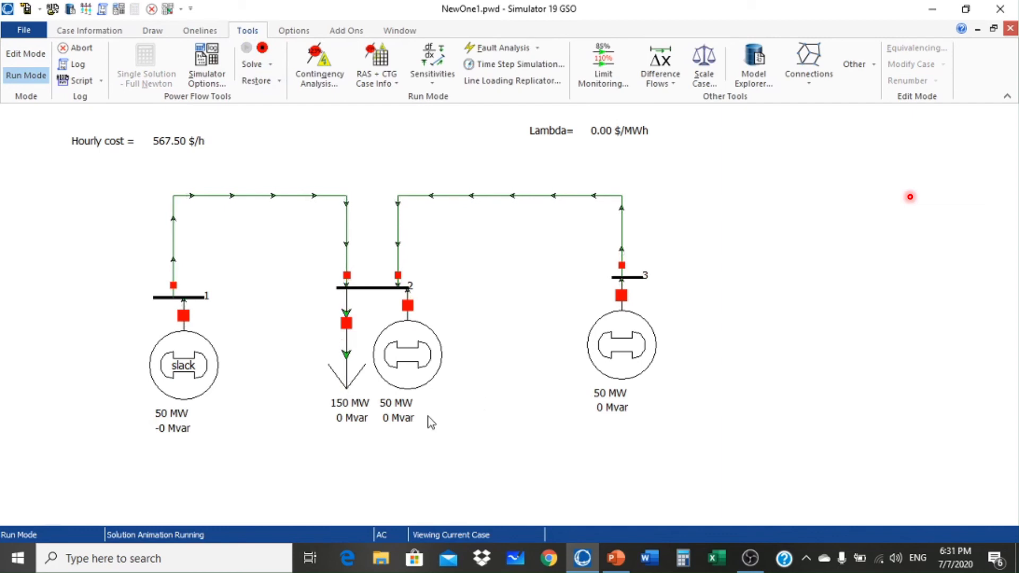
# Set the bus 2 load MW field's Delta per Mouse Click to 50, and step the load up to 200 MW and back to 150 MW
pyautogui.doubleClick(346, 407)
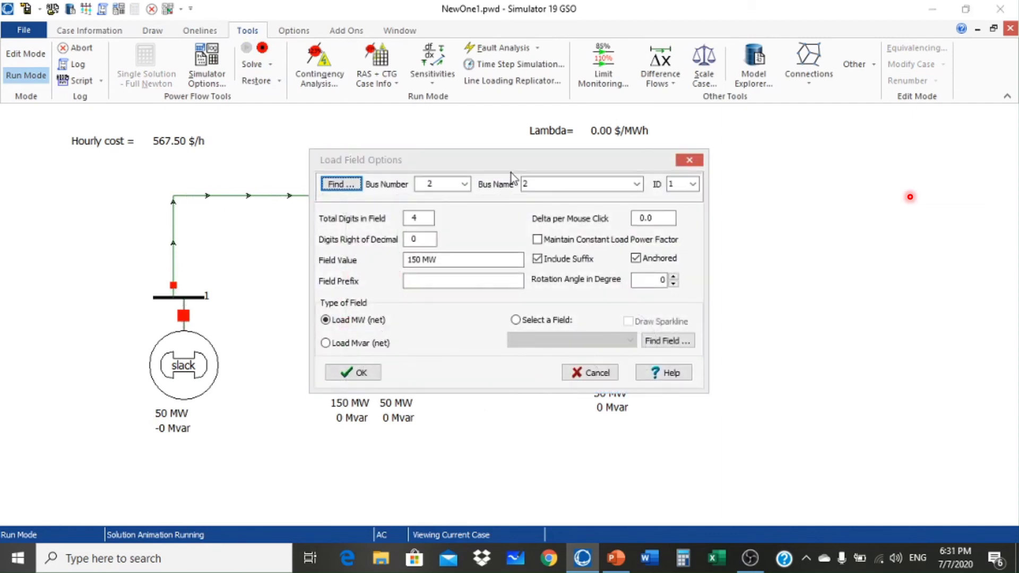
pyautogui.doubleClick(662, 216)
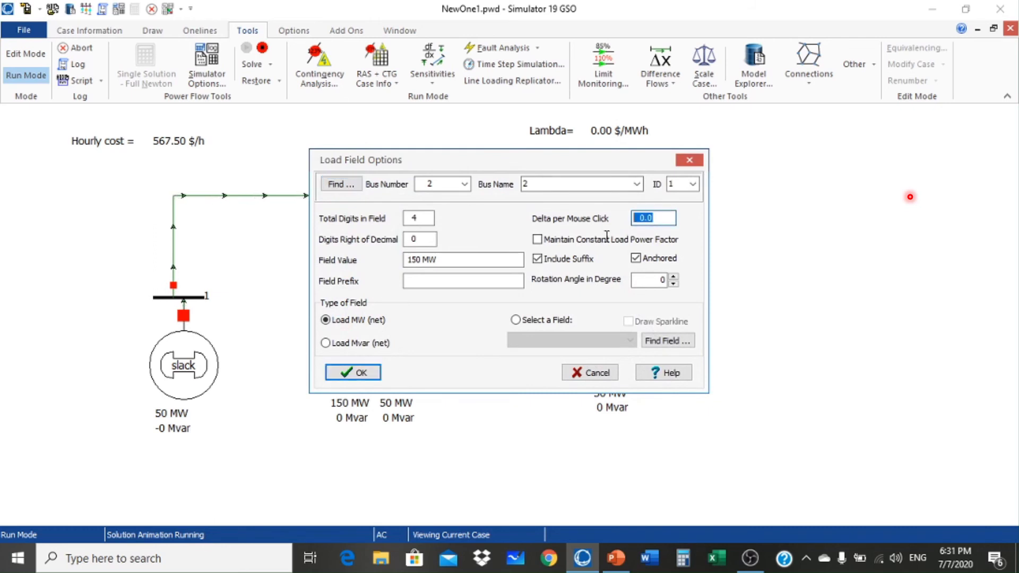
pyautogui.write('50')
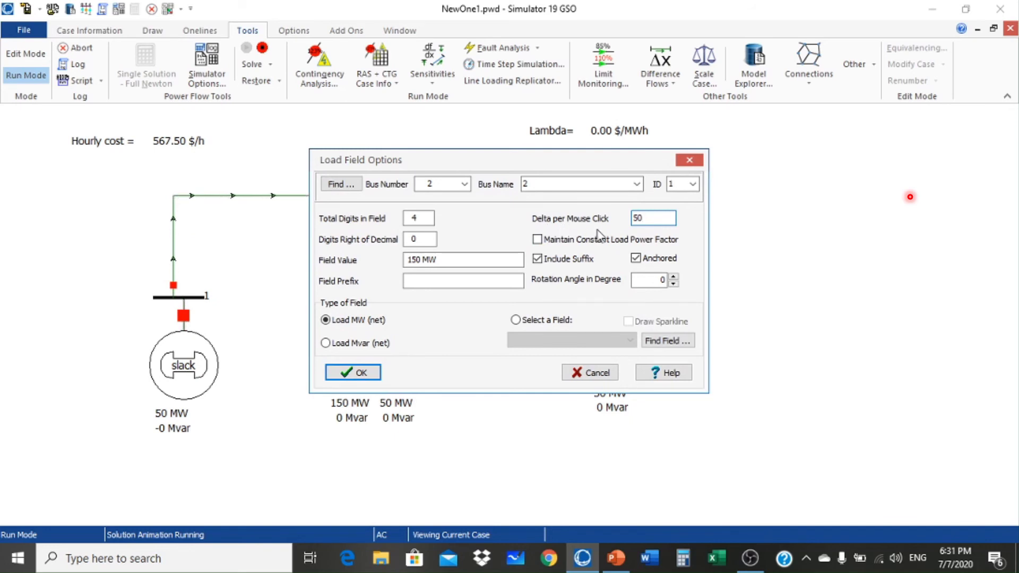
pyautogui.click(361, 372)
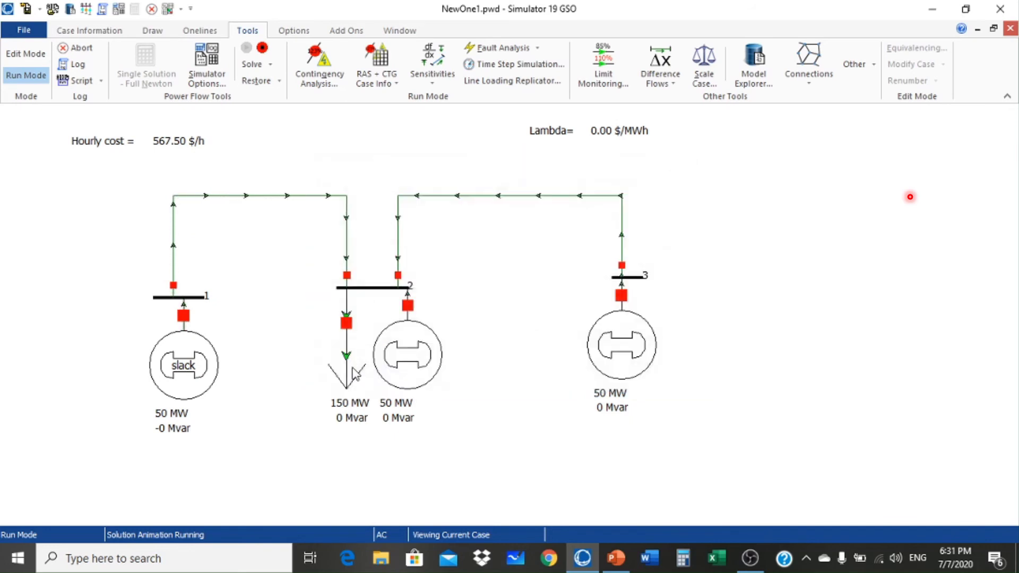
pyautogui.click(351, 401)
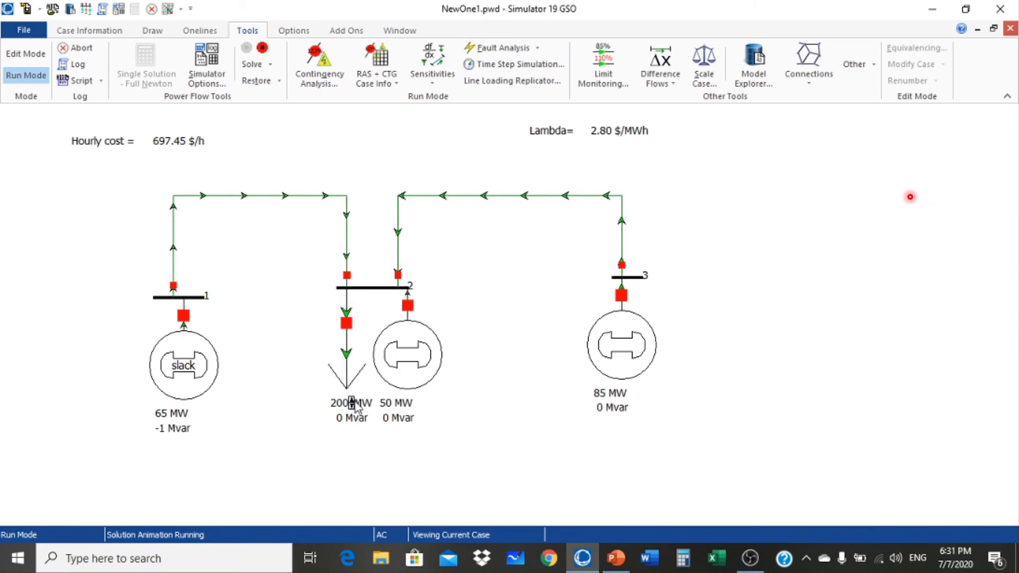
pyautogui.click(351, 405)
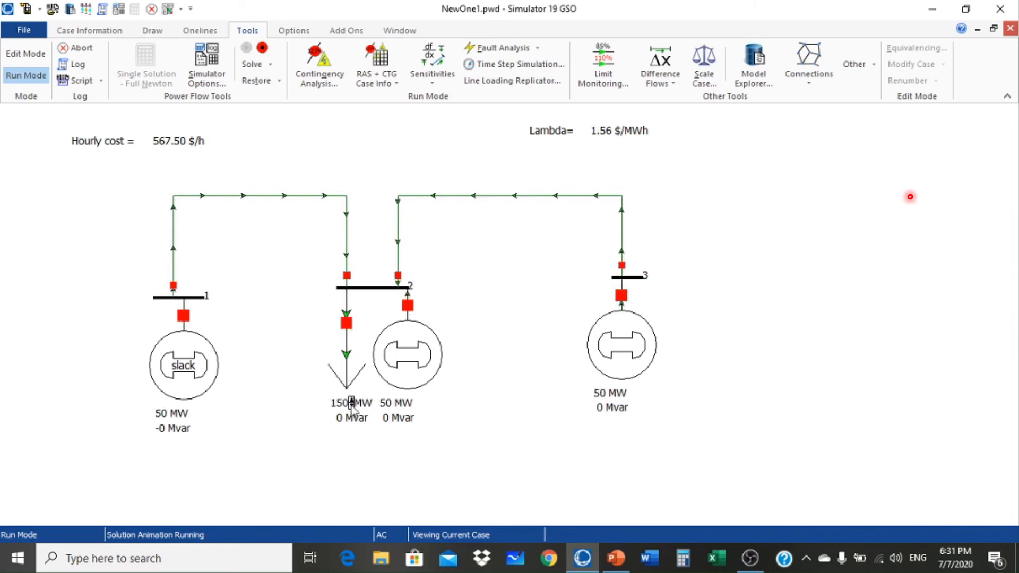
# Step the bus 2 load down to 100 MW, up in 50 MW increments to 400 MW, back to 350 MW and up to 400 MW again
pyautogui.click(352, 404)
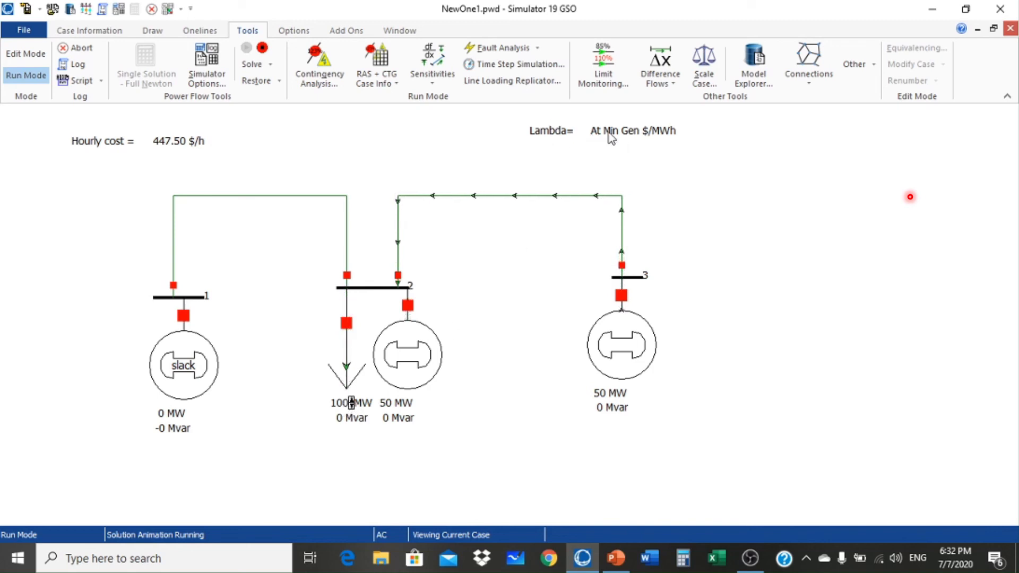
pyautogui.click(351, 402)
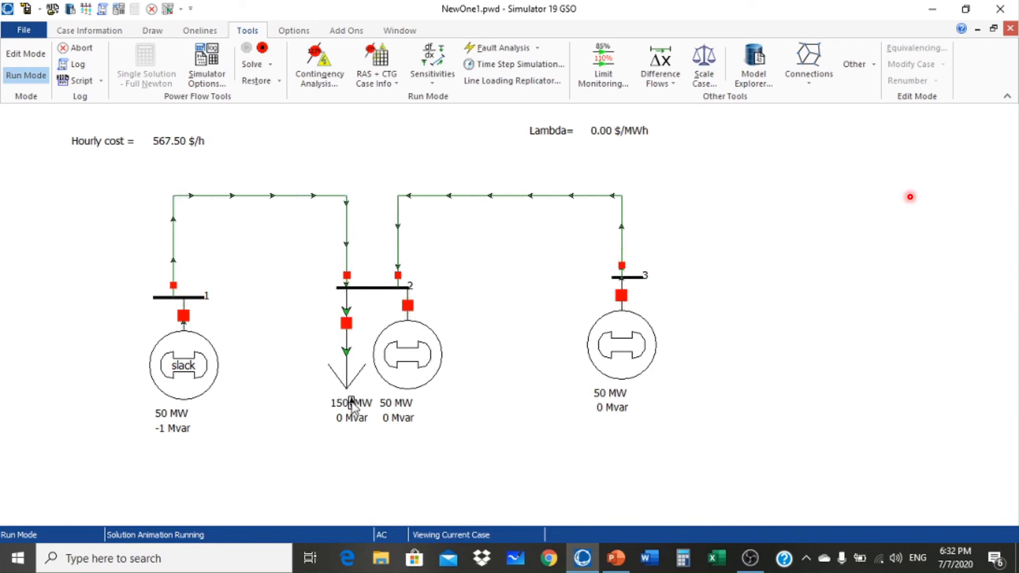
pyautogui.click(351, 401)
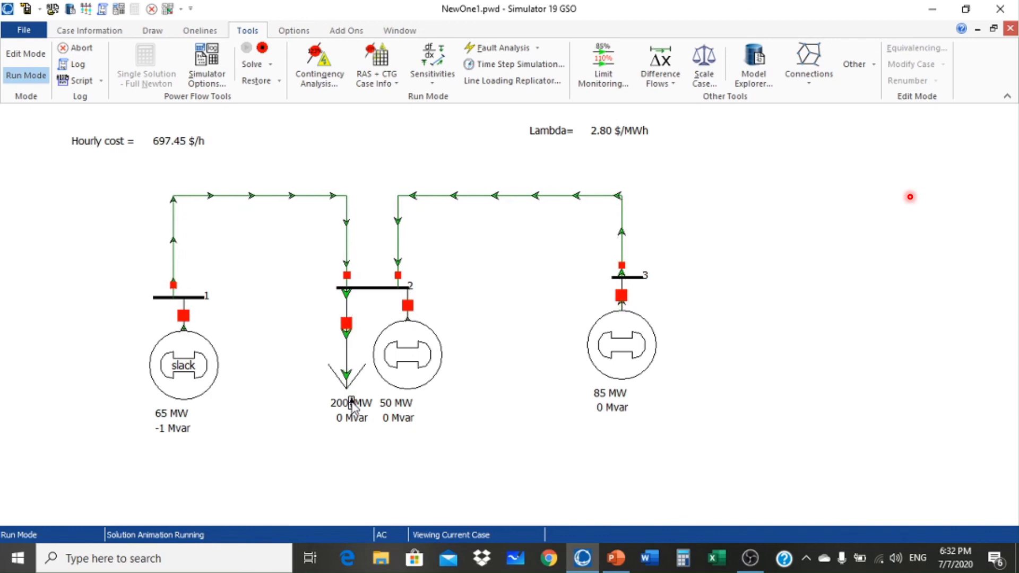
pyautogui.click(350, 404)
pyautogui.click(351, 403)
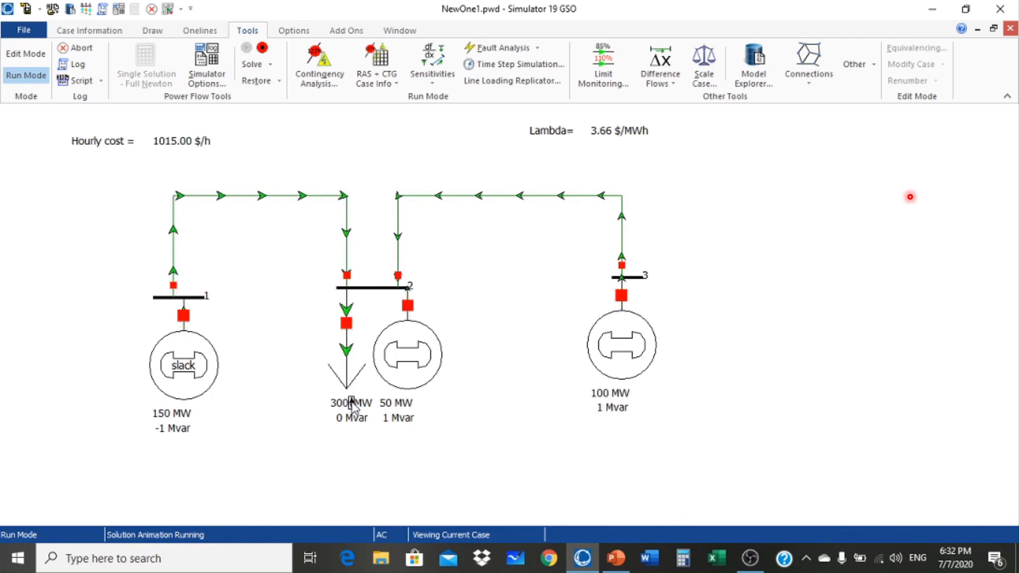
pyautogui.click(351, 404)
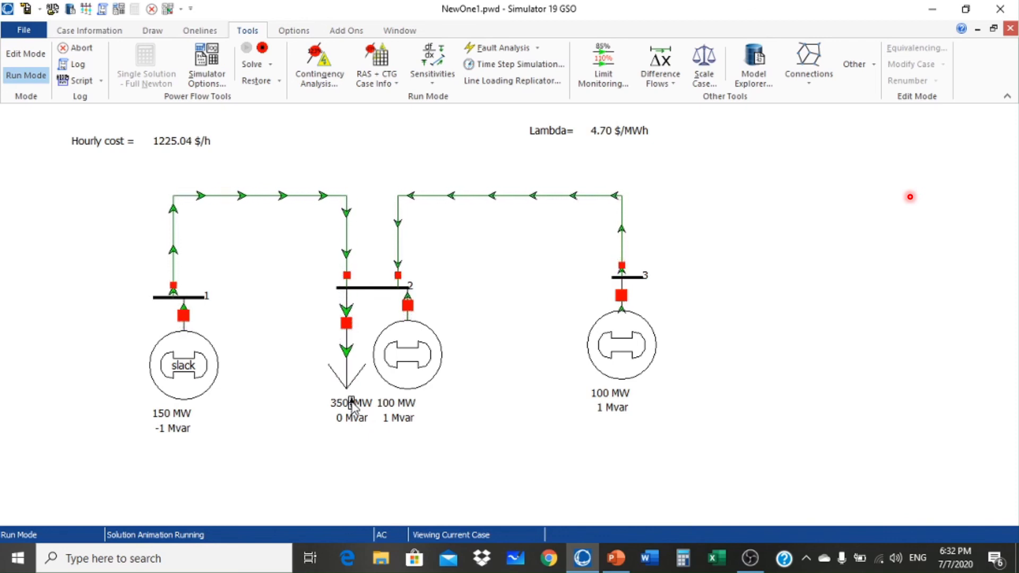
pyautogui.click(351, 404)
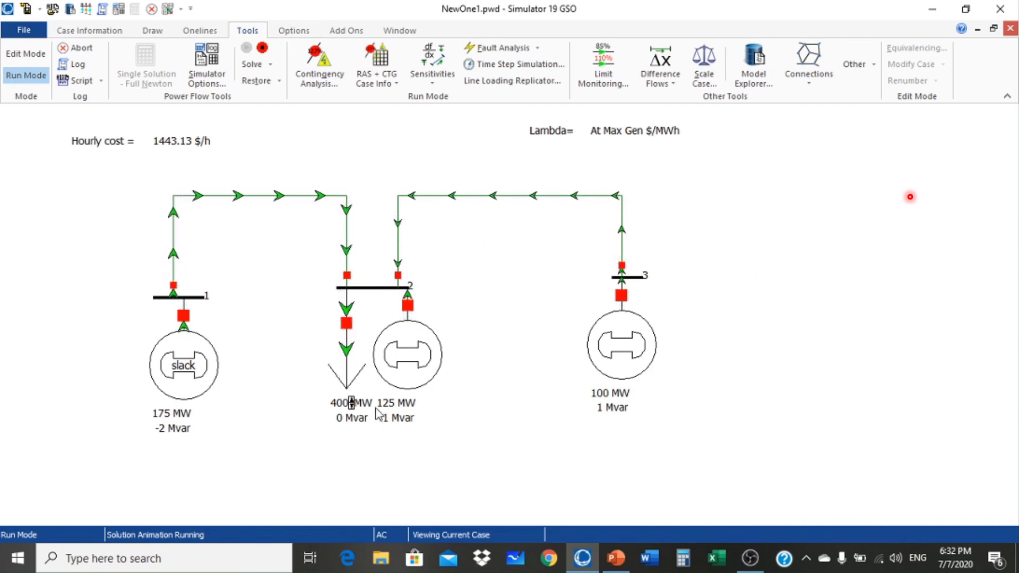
pyautogui.click(351, 405)
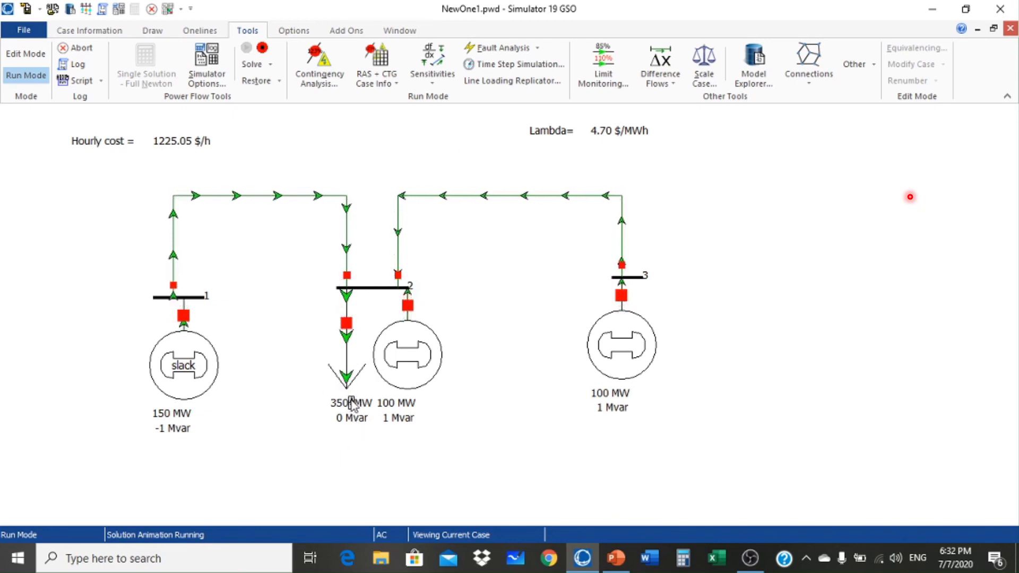
pyautogui.click(351, 402)
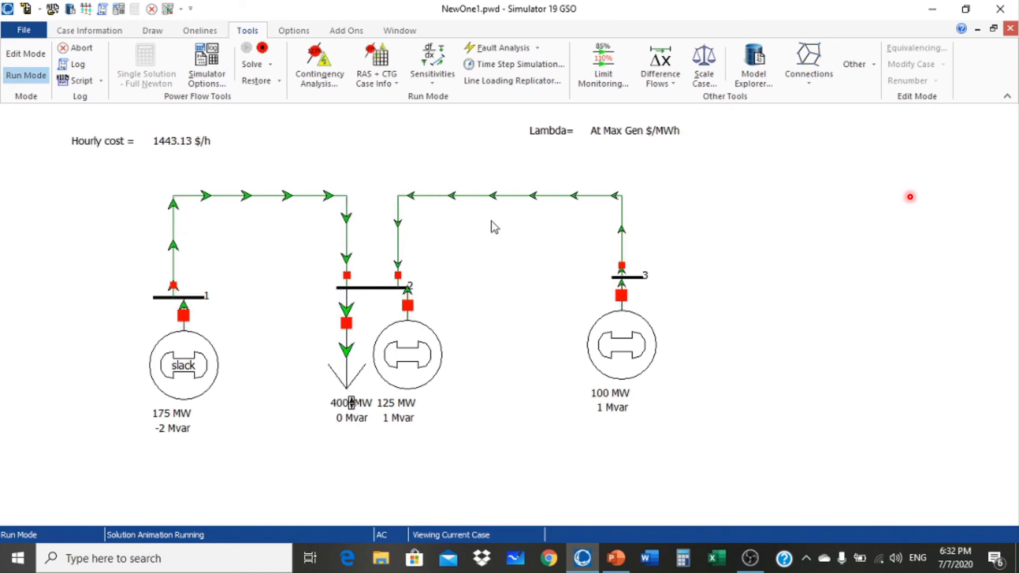